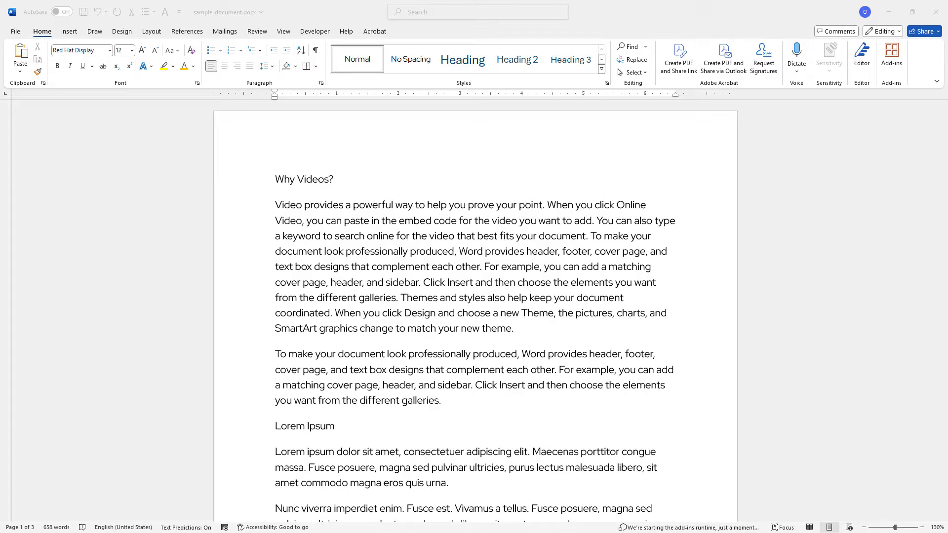
Style 'Why Videos?' as a centered Heading title at 24 points.
left_click(876, 478)
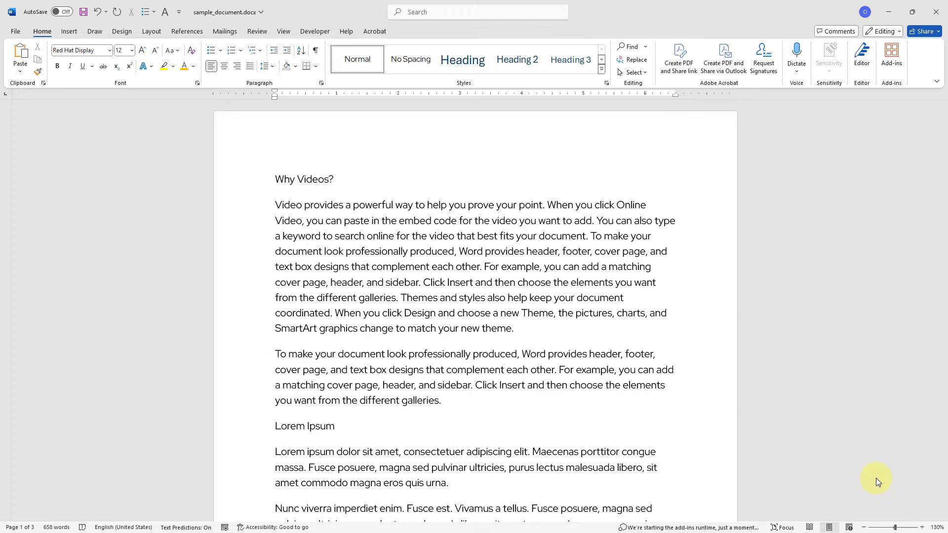
left_click_drag(274, 178, 343, 179)
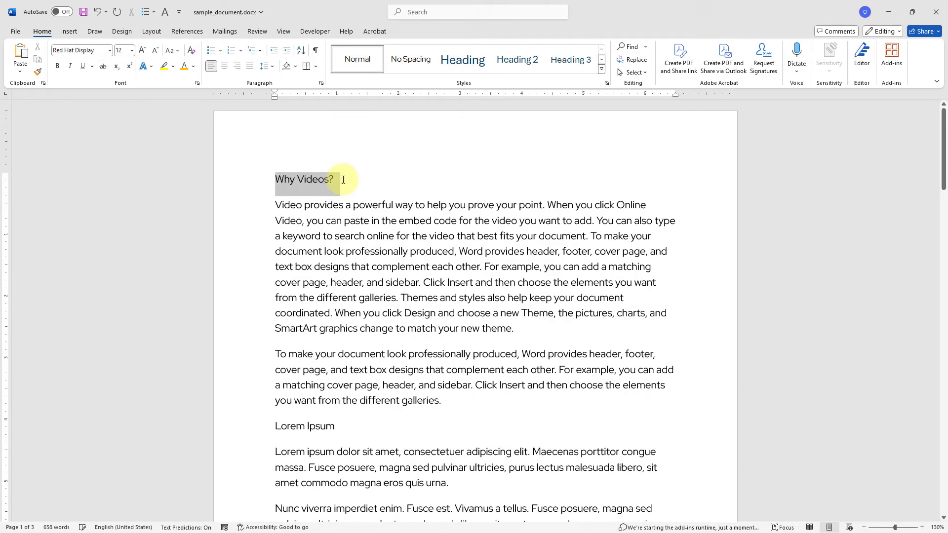
left_click(473, 64)
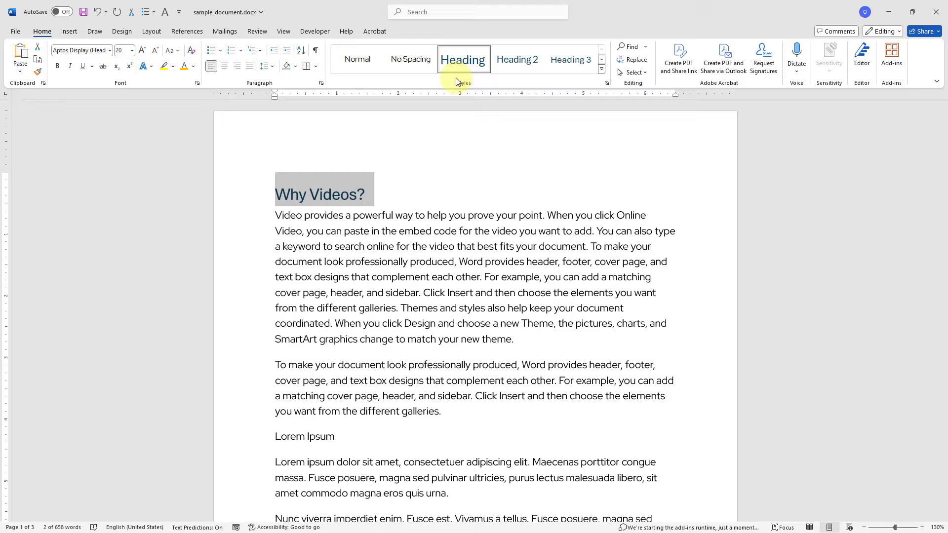
left_click(134, 49)
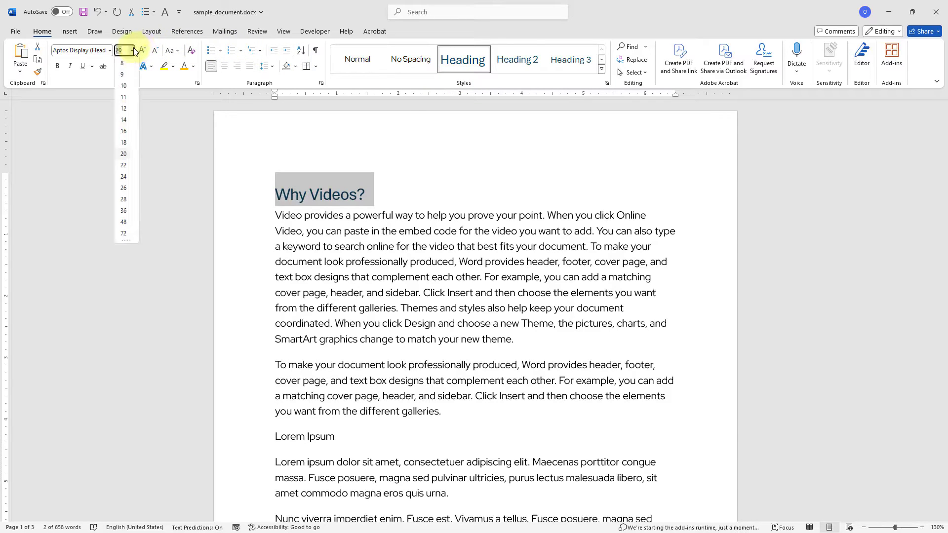
left_click(123, 176)
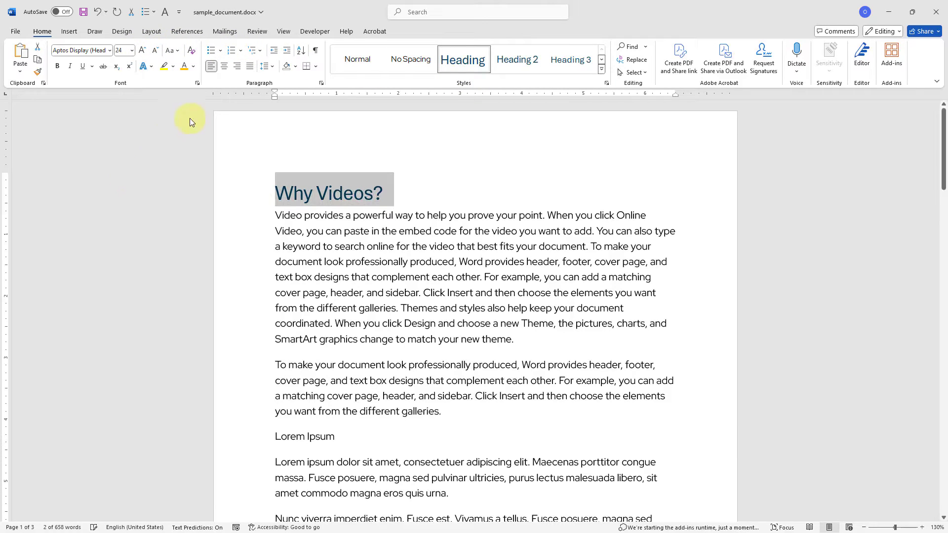
left_click(223, 67)
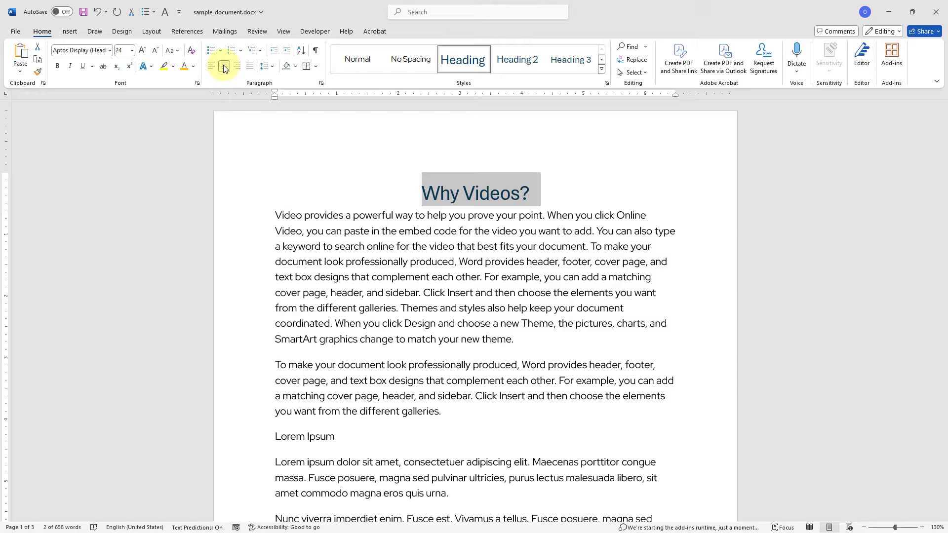
scroll(264, 124, "down", 3)
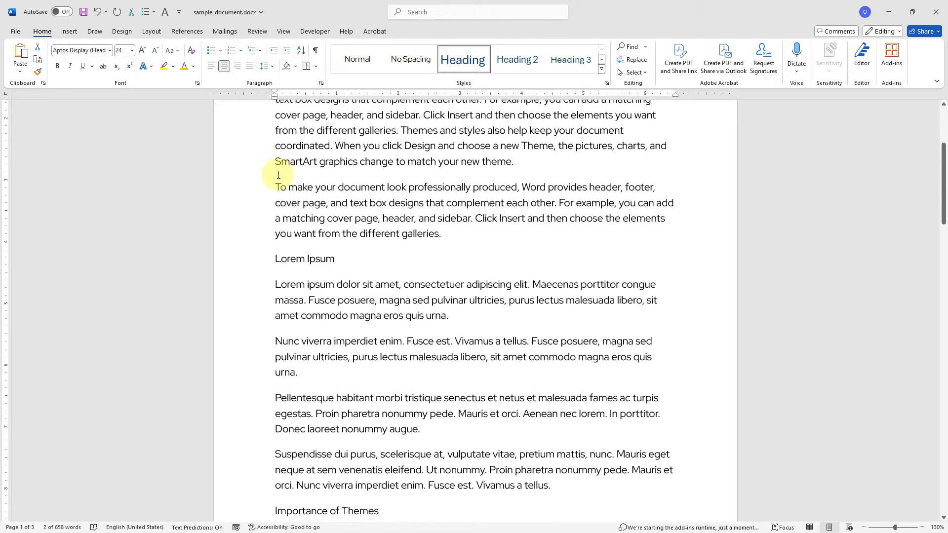
scroll(278, 175, "down", 2)
left_click_drag(276, 200, 334, 201)
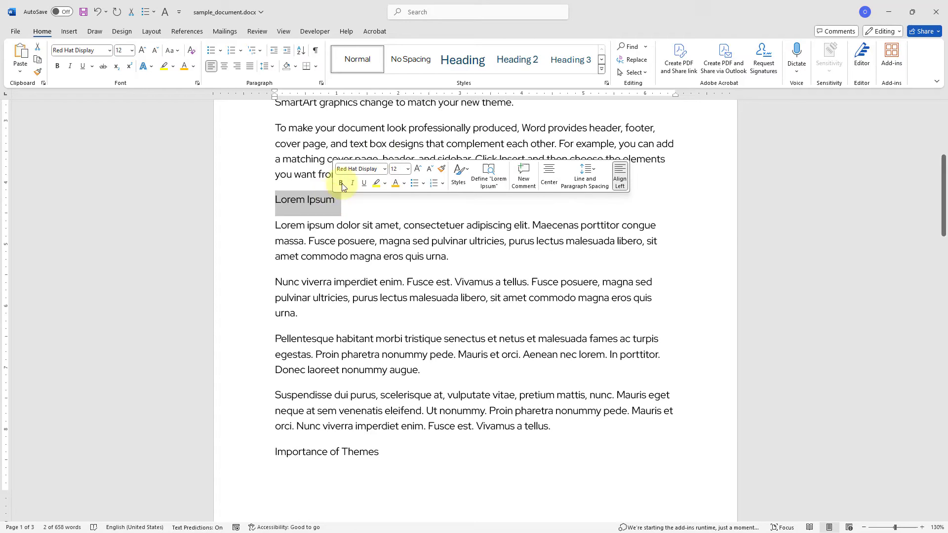
Apply Heading 2 to Lorem Ipsum and Reader View, and Heading 3 to Importance of Themes.
left_click(517, 65)
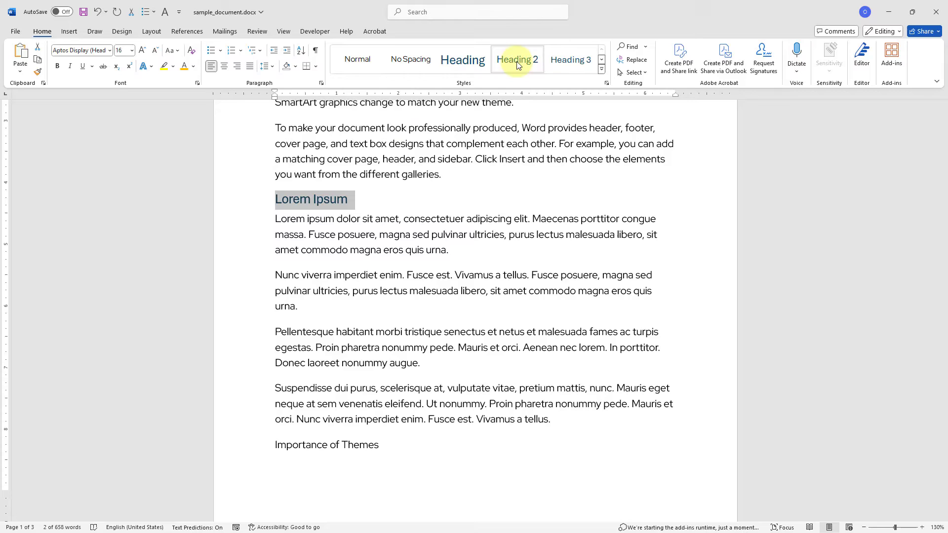
scroll(487, 201, "down", 1)
scroll(487, 197, "down", 2)
scroll(483, 199, "down", 1)
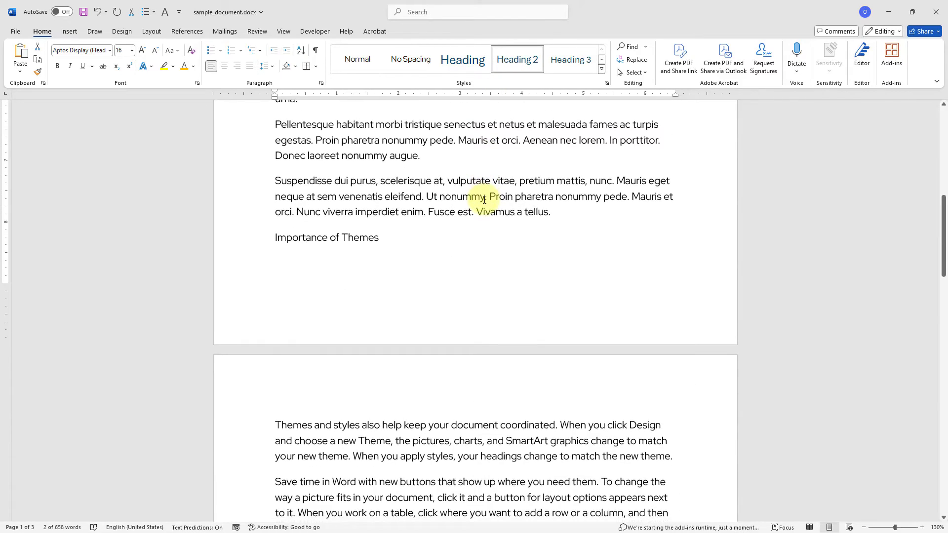
left_click_drag(391, 207, 282, 211)
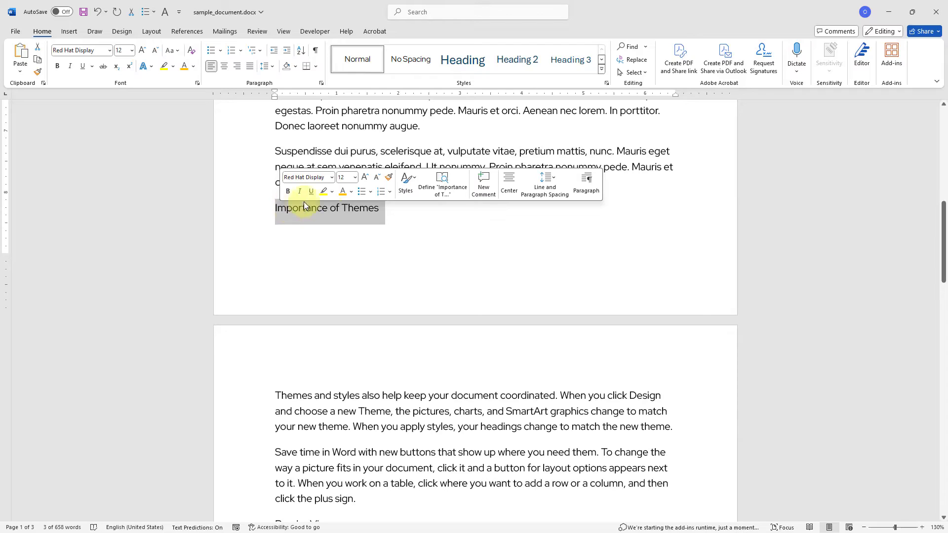
left_click(560, 63)
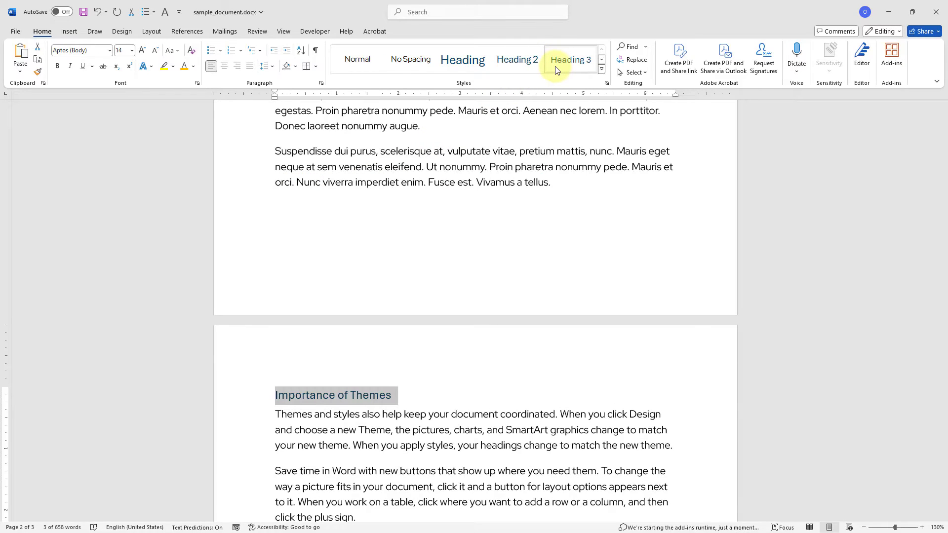
scroll(558, 120, "down", 2)
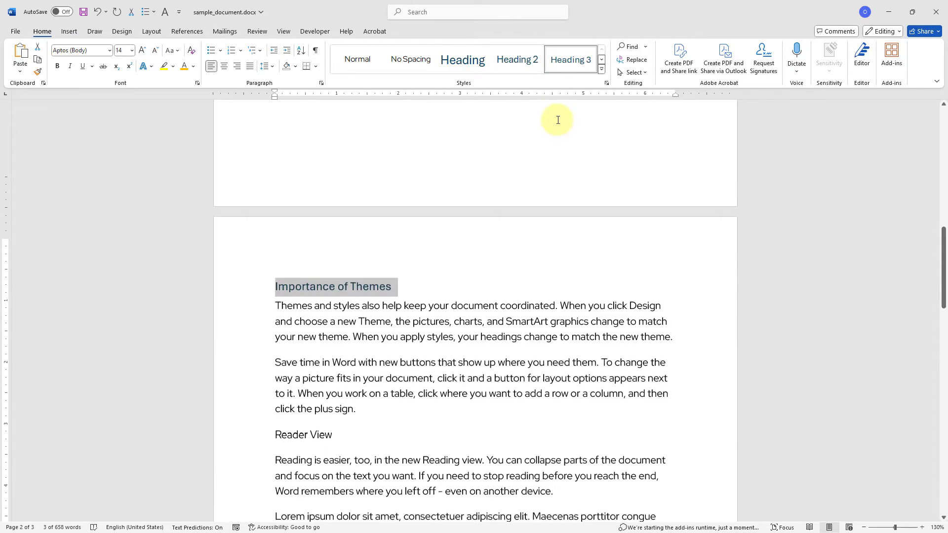
scroll(554, 142, "down", 4)
left_click_drag(345, 219, 275, 219)
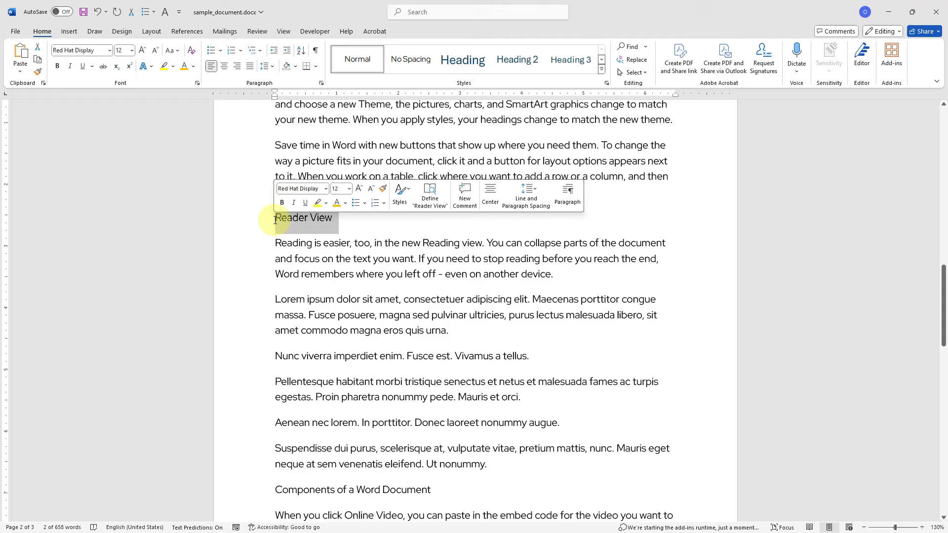
left_click(519, 59)
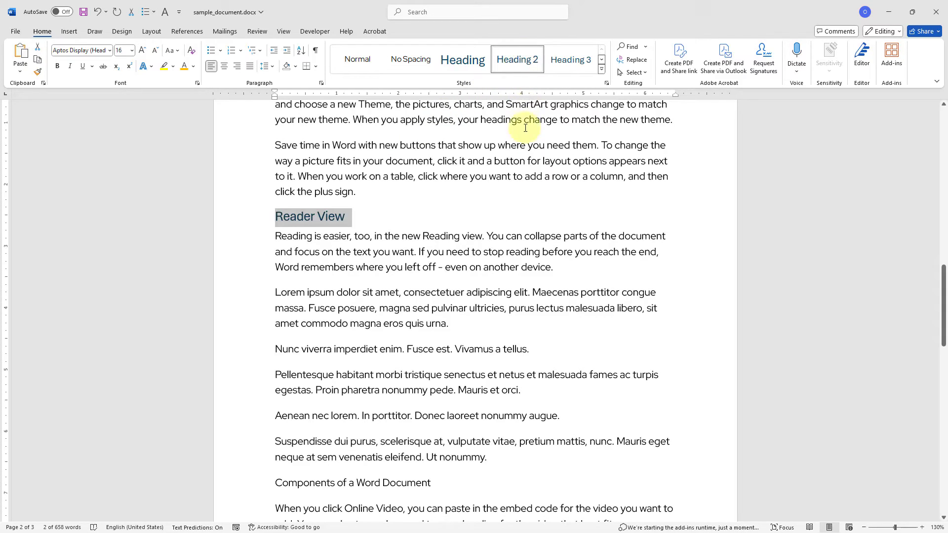
scroll(517, 165, "down", 1)
scroll(517, 156, "down", 2)
scroll(519, 163, "down", 2)
scroll(520, 163, "down", 2)
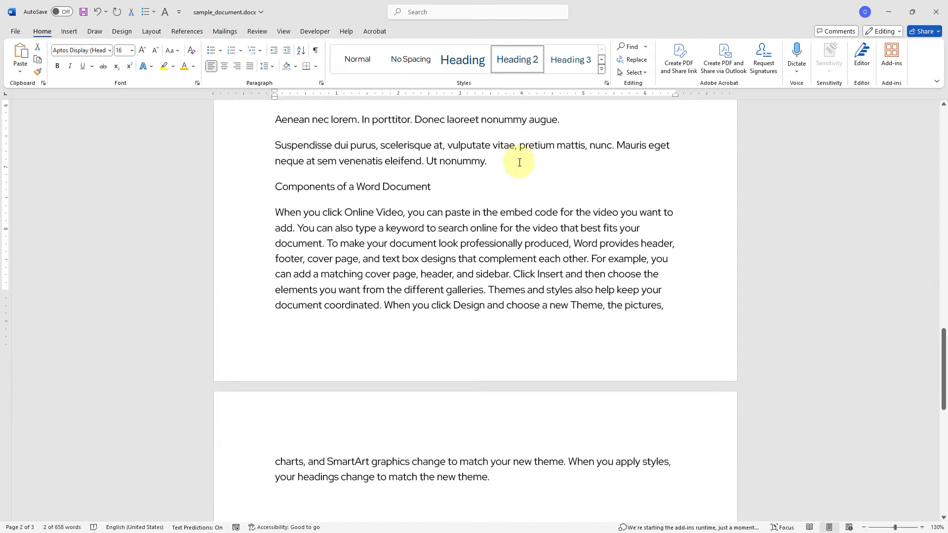
scroll(516, 160, "down", 1)
left_click_drag(431, 158, 285, 162)
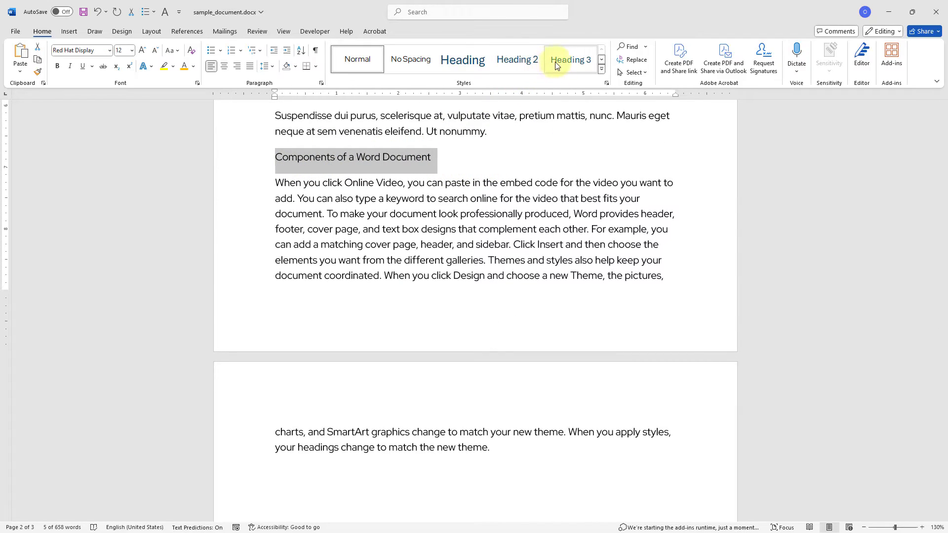
Apply Heading 4 to 'Components of a Word Document' using the Styles pane.
left_click(606, 84)
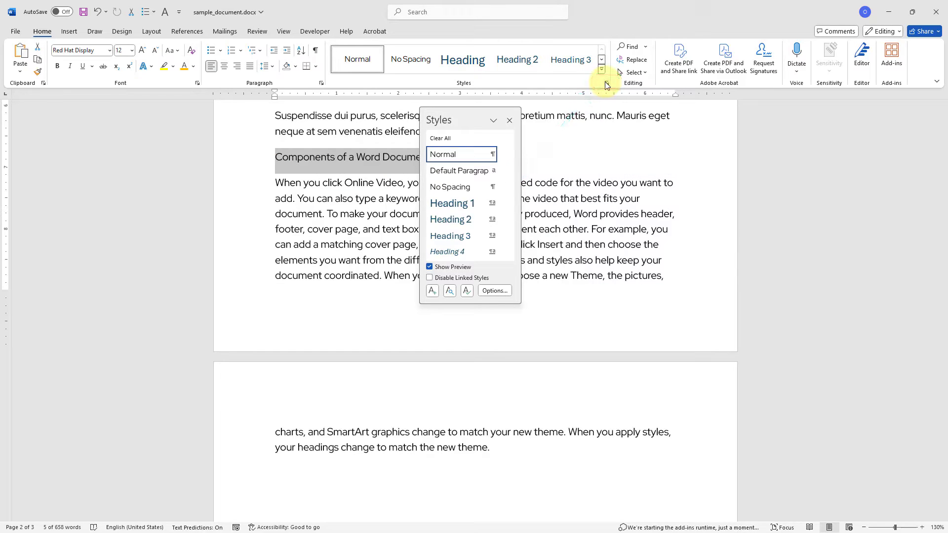
left_click(456, 251)
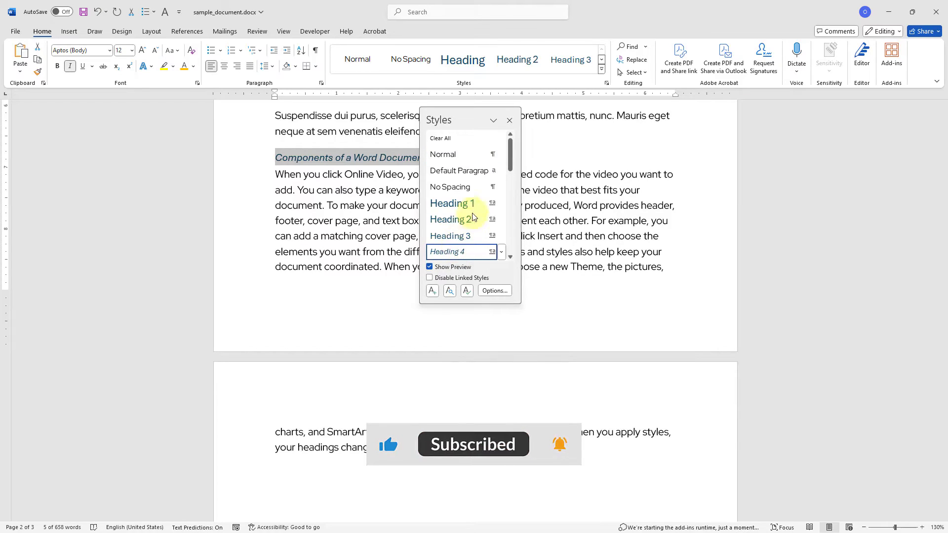
left_click(509, 120)
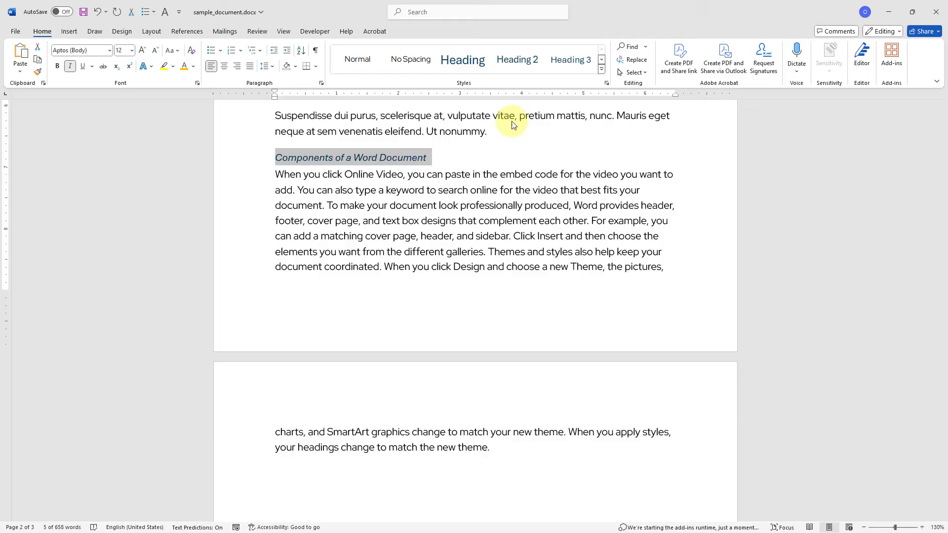
scroll(511, 125, "up", 3)
scroll(511, 125, "up", 5)
scroll(512, 124, "up", 5)
scroll(511, 125, "up", 6)
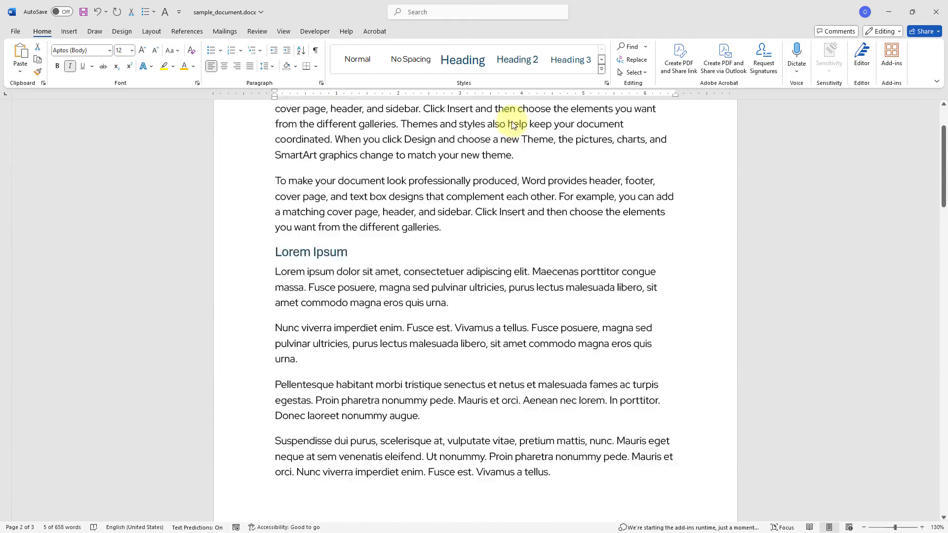
scroll(511, 124, "up", 3)
Insert a Next Page section break before 'Why Videos?', leaving page 1 blank.
left_click(422, 194)
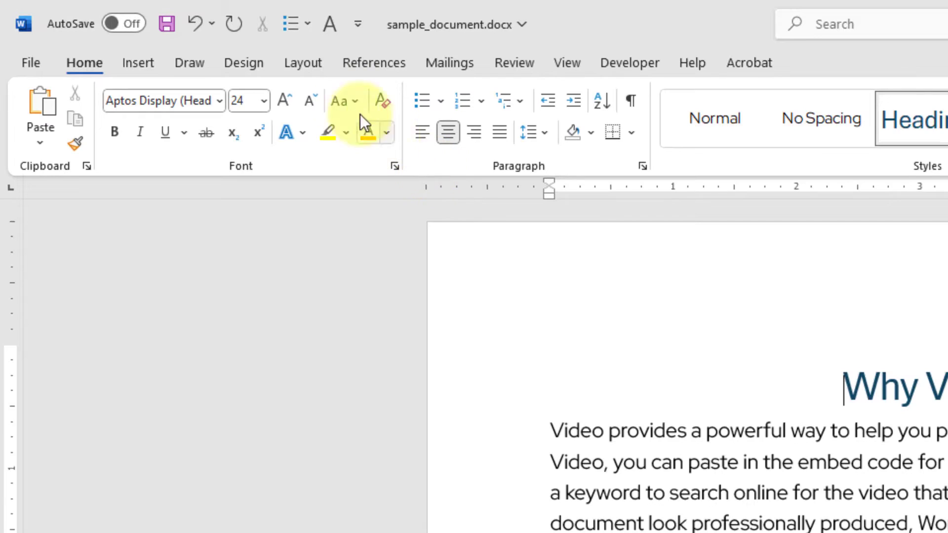
left_click(151, 30)
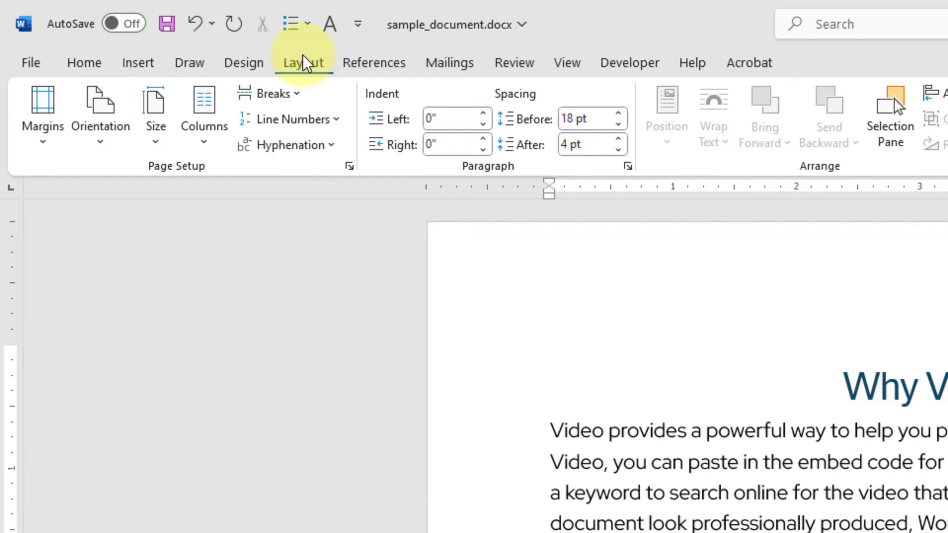
left_click(278, 93)
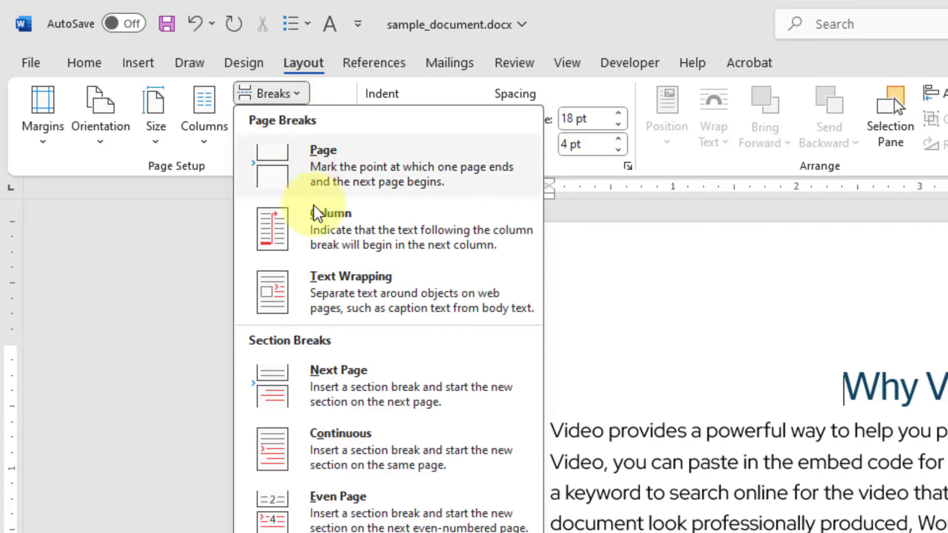
left_click(355, 374)
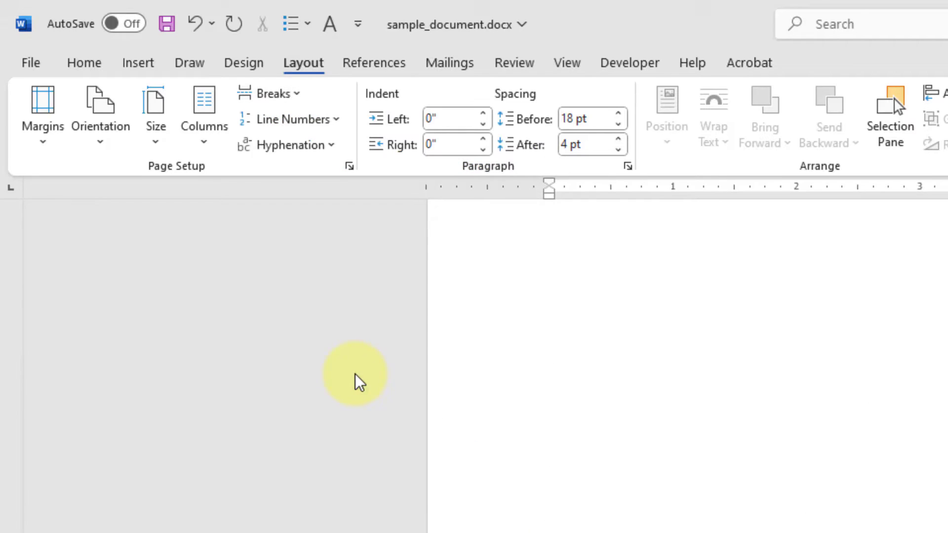
scroll(204, 205, "up", 5)
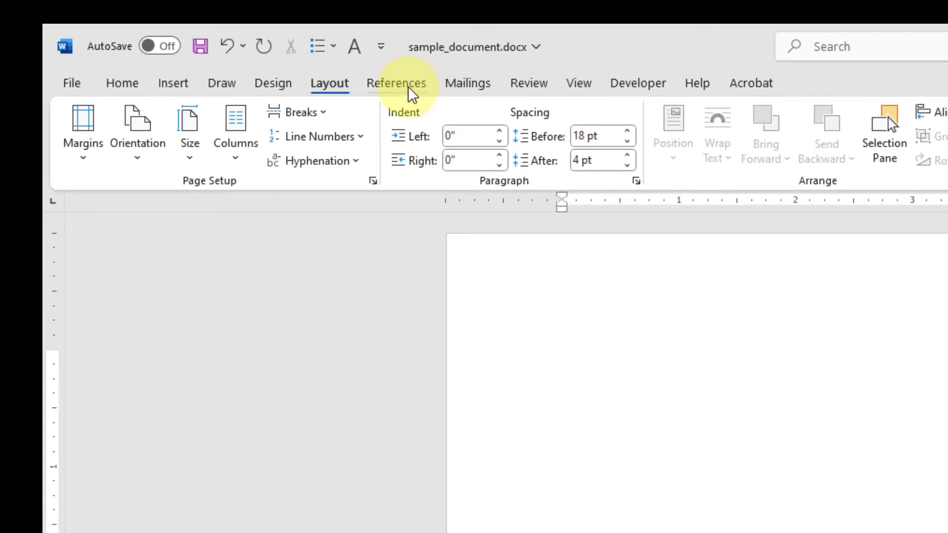
Insert the Automatic Table 2 table of contents on the blank first page.
left_click(427, 84)
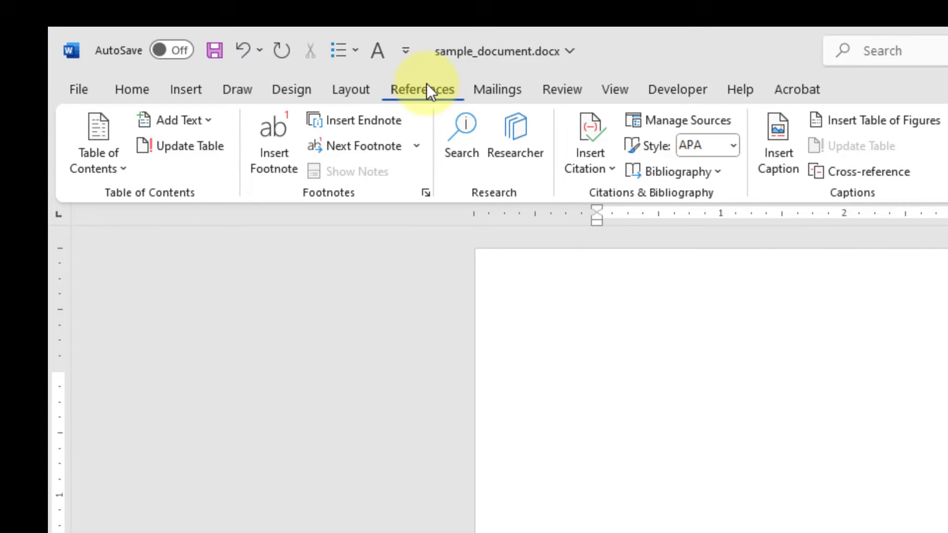
left_click(97, 145)
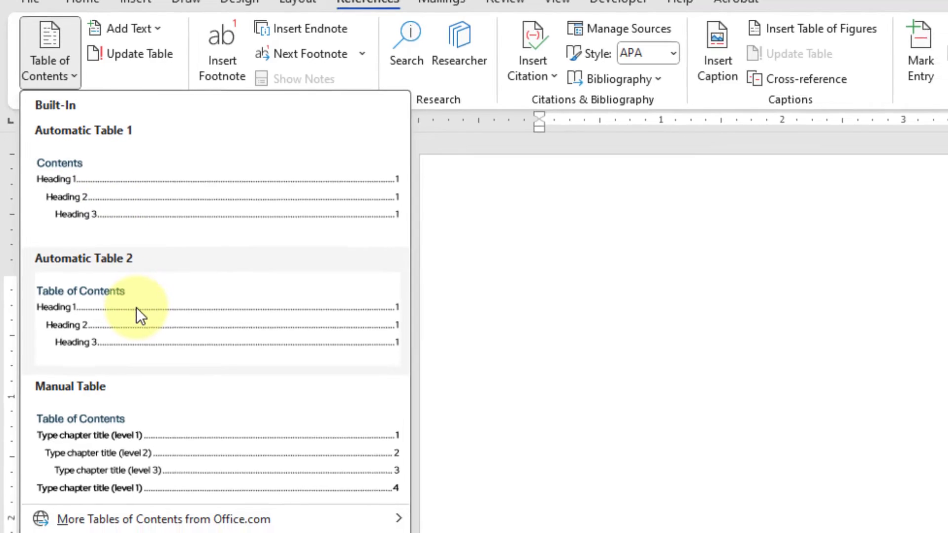
left_click(136, 308)
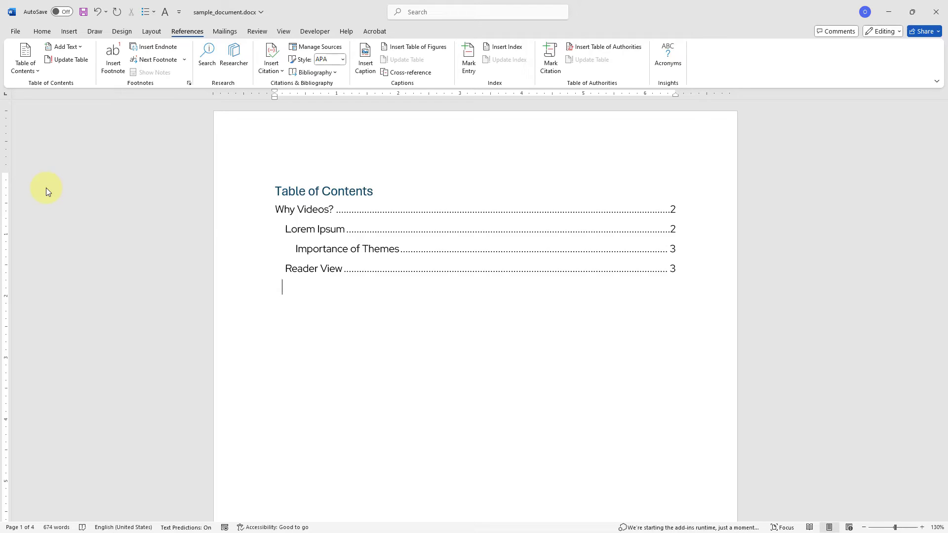
scroll(46, 191, "down", 2)
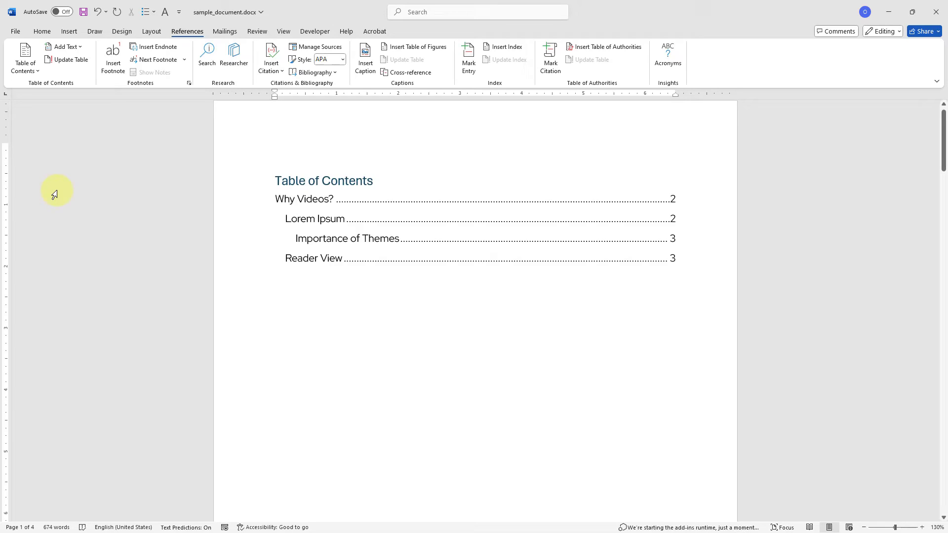
scroll(53, 193, "down", 5)
scroll(53, 193, "down", 5)
scroll(54, 194, "down", 4)
scroll(59, 195, "down", 1)
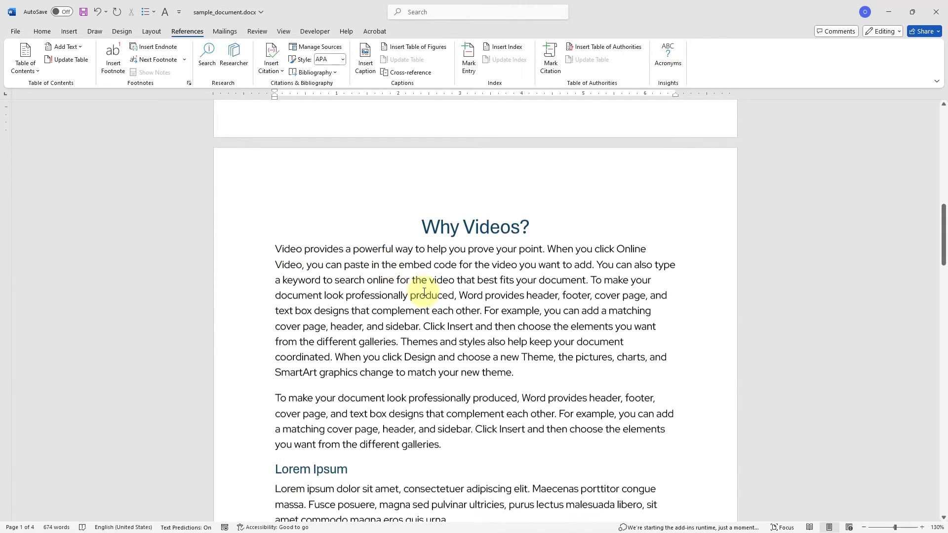
Add a Plain Number 3 page number at the top right of the Why Videos? section.
left_click(658, 254)
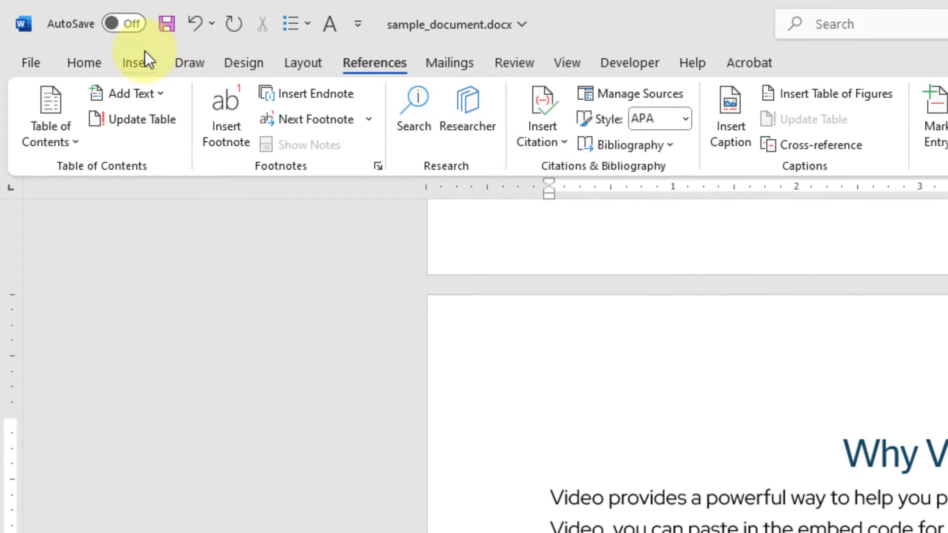
left_click(144, 53)
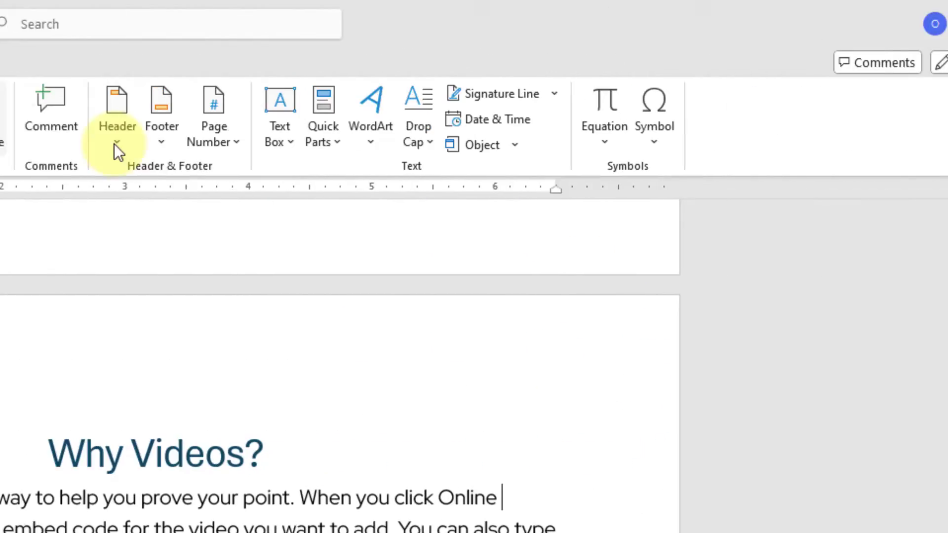
left_click(362, 134)
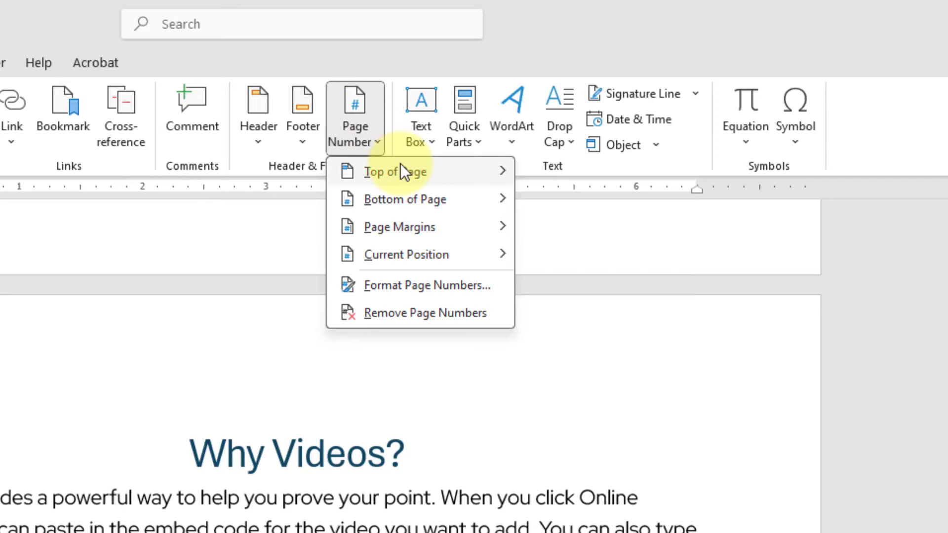
mouse_move(395, 172)
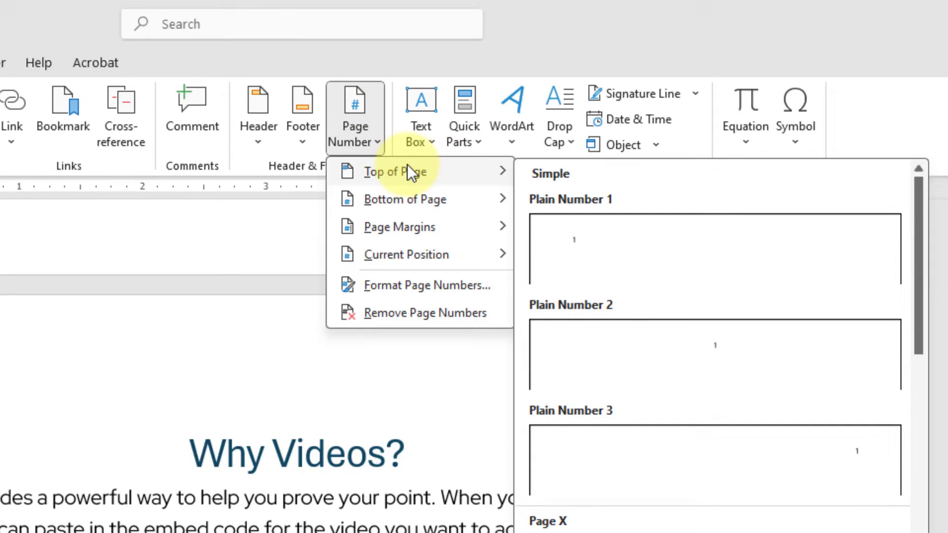
left_click(640, 451)
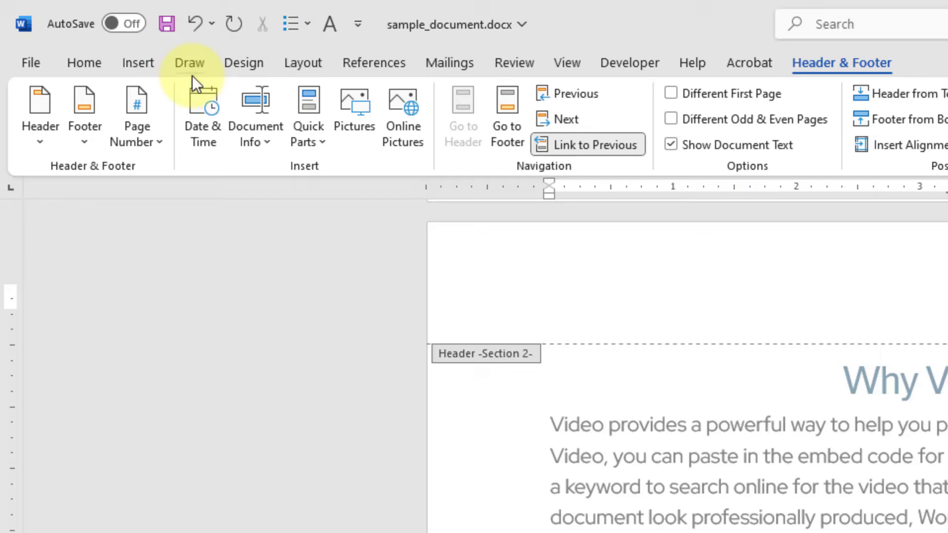
left_click(141, 63)
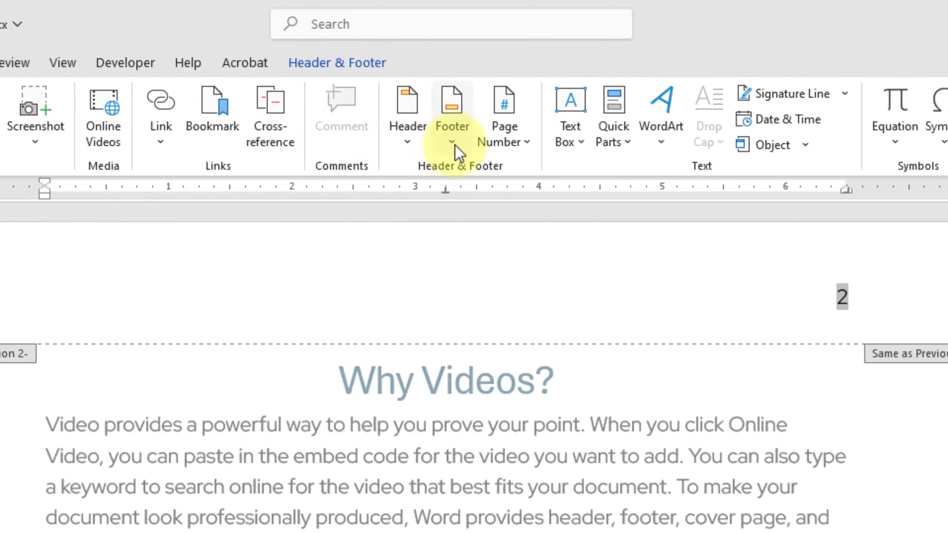
Format this section's page numbers to start at 1, then exit the header.
left_click(501, 122)
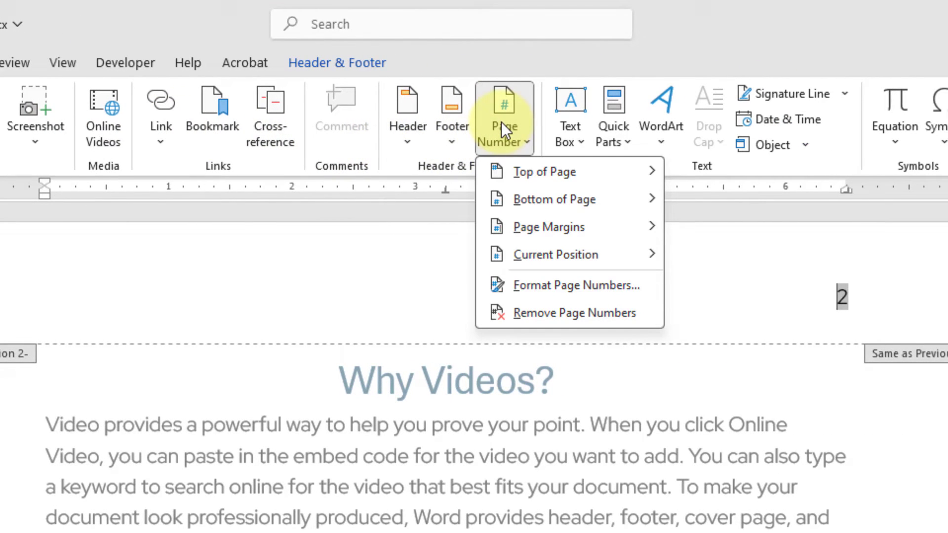
left_click(557, 285)
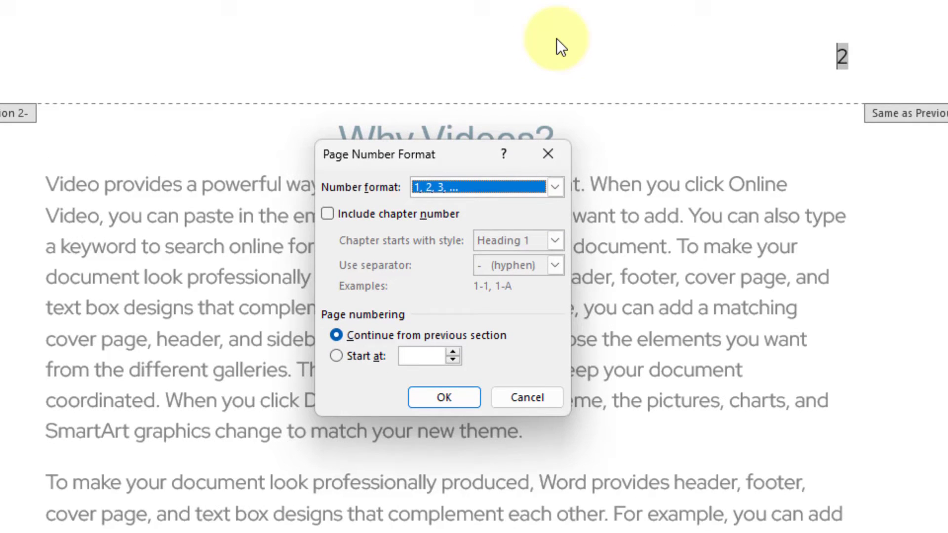
left_click(335, 355)
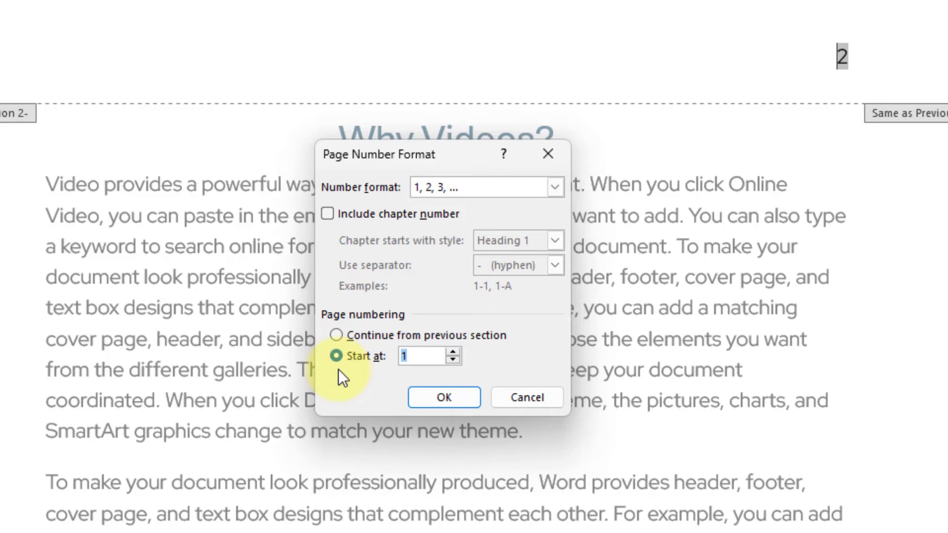
left_click(440, 397)
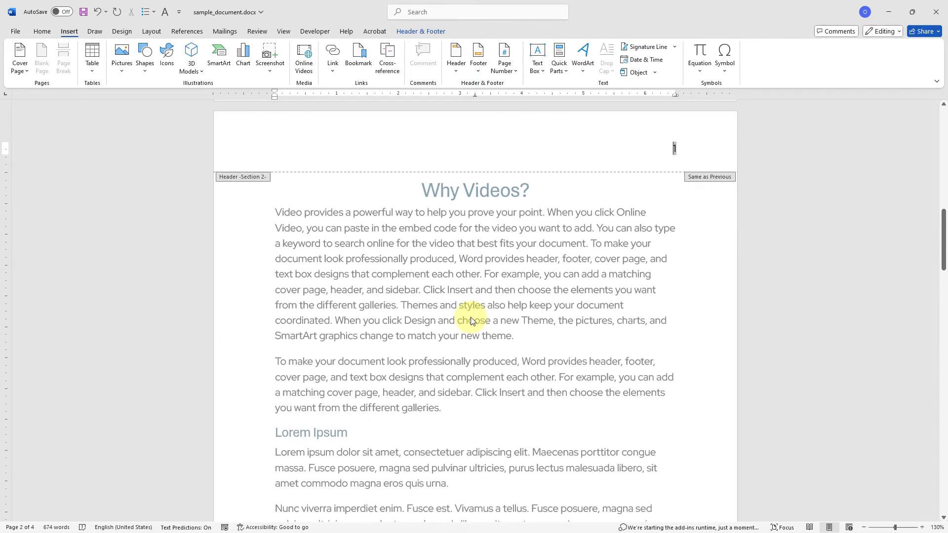
double_click(487, 315)
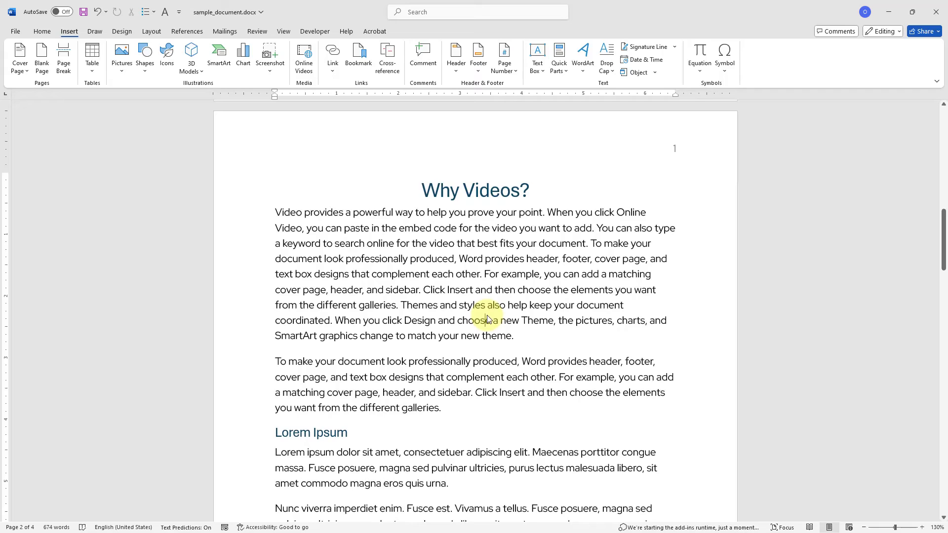
scroll(487, 319, "up", 3)
scroll(486, 319, "up", 5)
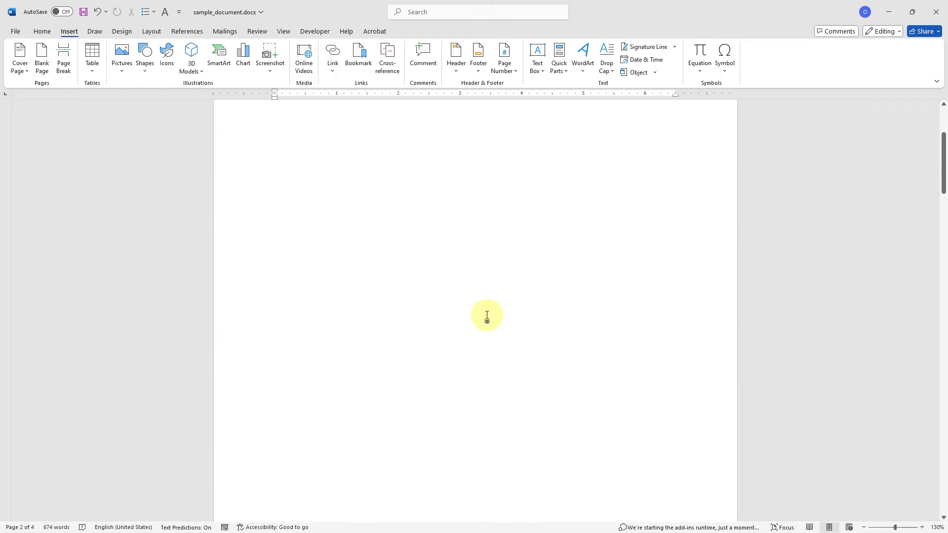
scroll(487, 317, "up", 3)
Update only the table of contents page numbers so entries read 1, 1, 2, 2.
left_click(380, 223)
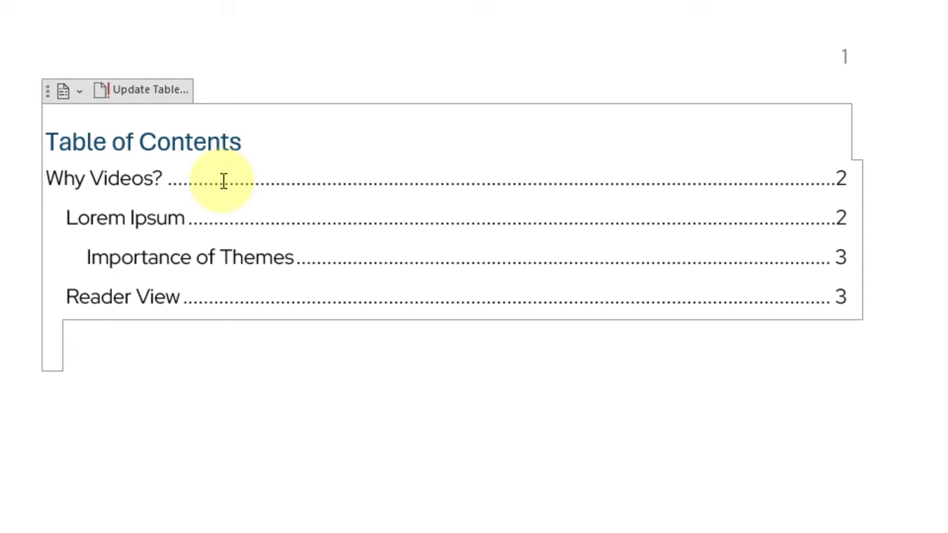
left_click(150, 96)
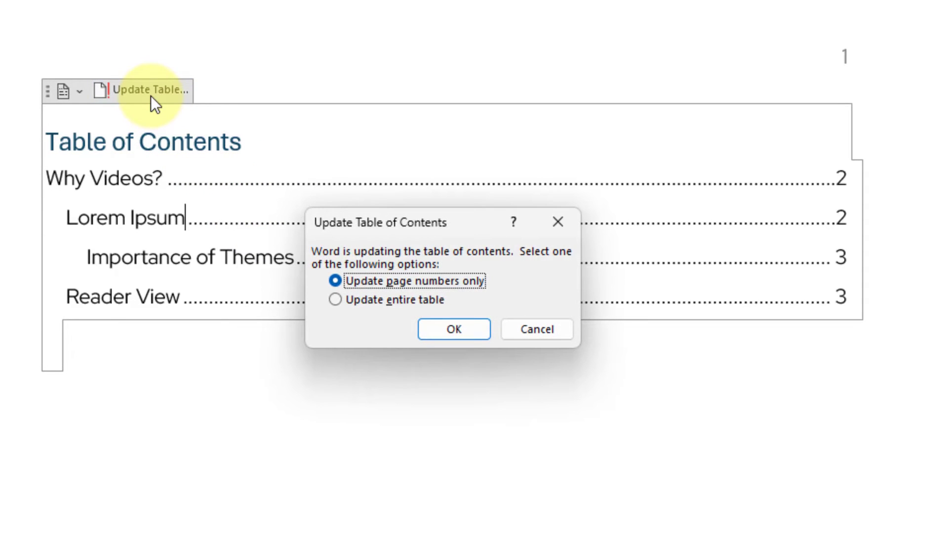
left_click(444, 329)
left_click(459, 370)
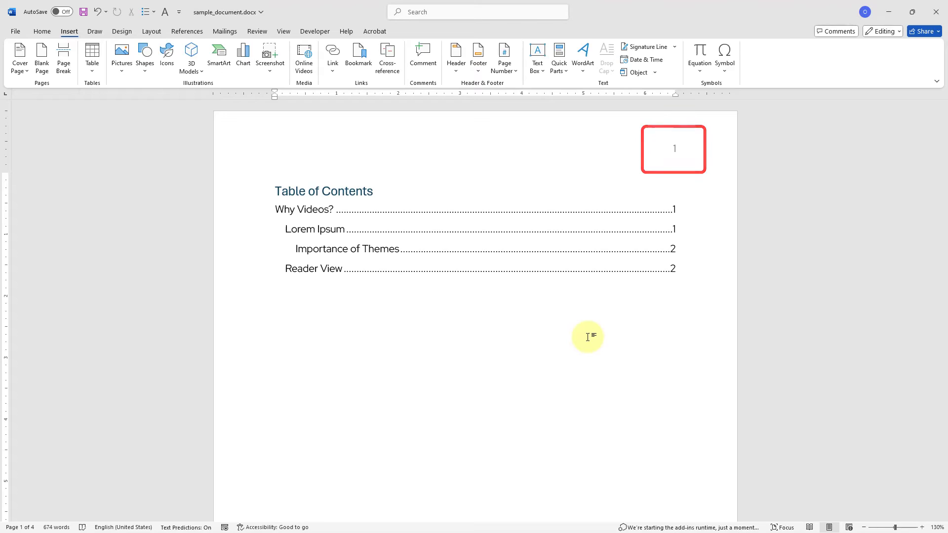
scroll(587, 336, "down", 3)
scroll(588, 337, "down", 2)
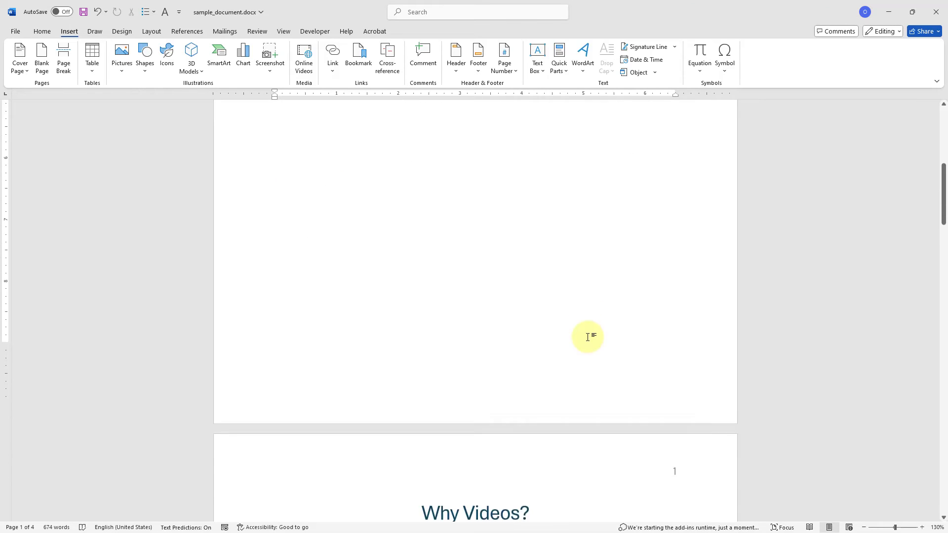
scroll(588, 337, "down", 3)
scroll(587, 337, "down", 1)
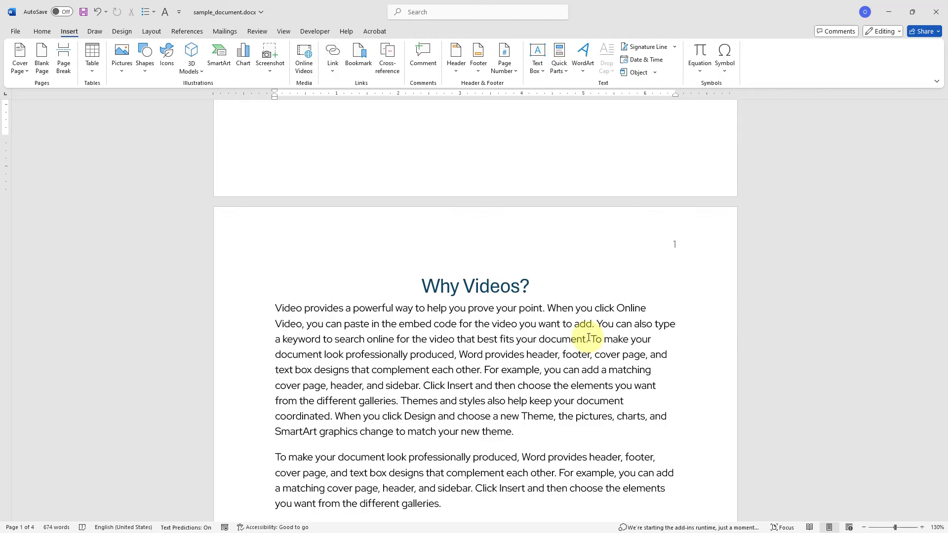
scroll(589, 339, "up", 1)
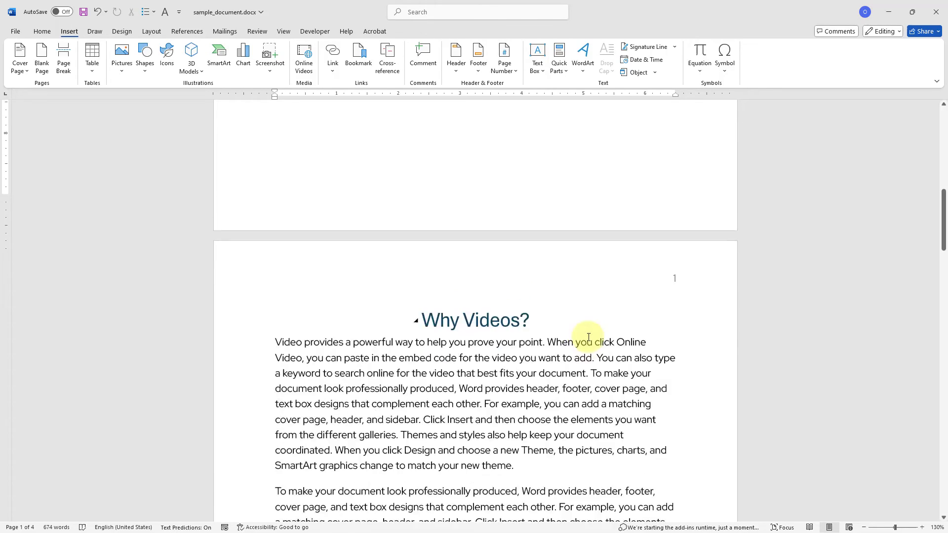
scroll(588, 281, "up", 10)
scroll(588, 334, "up", 1)
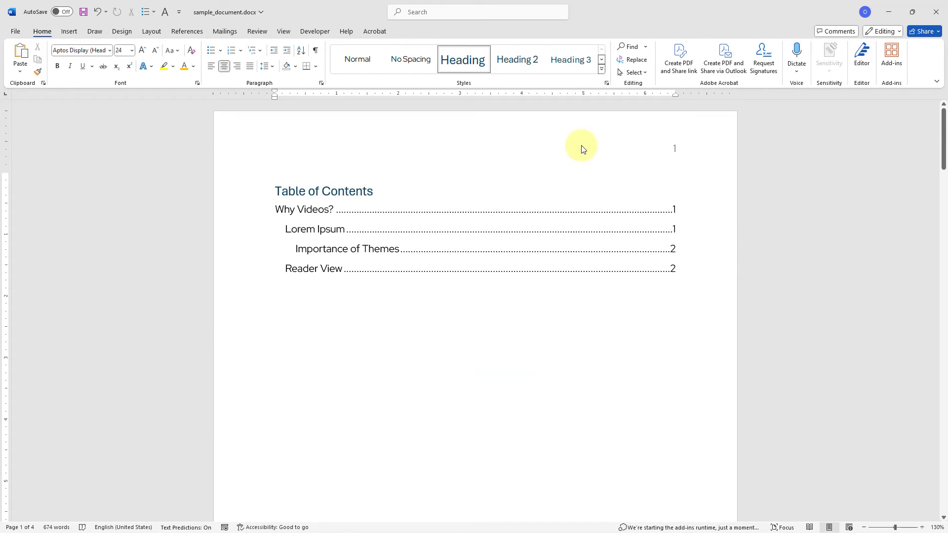
Enable Different First Page and delete the page number from the contents page header.
double_click(582, 147)
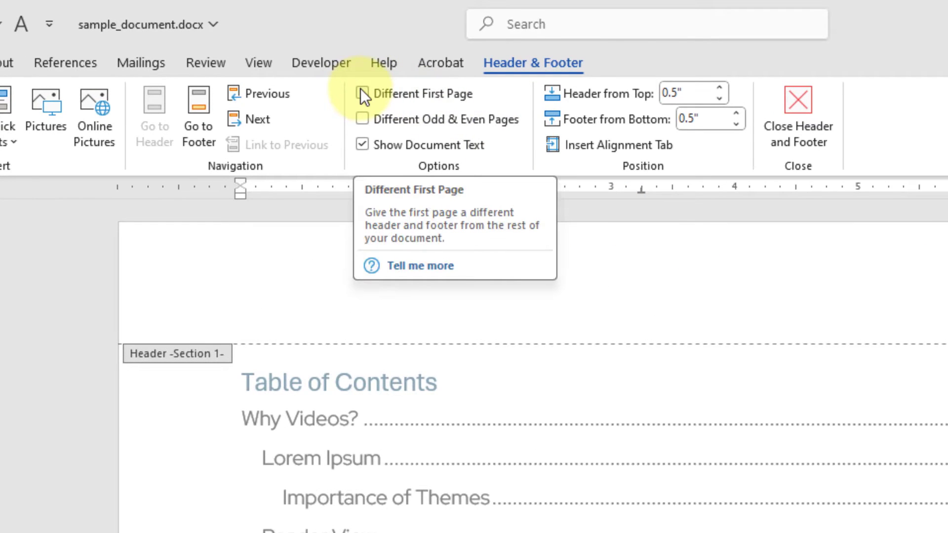
left_click(361, 95)
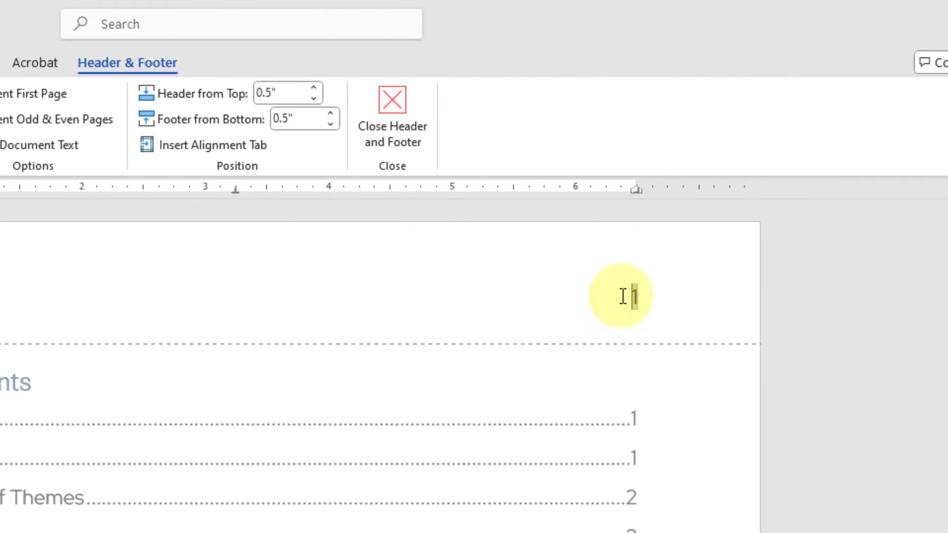
double_click(635, 298)
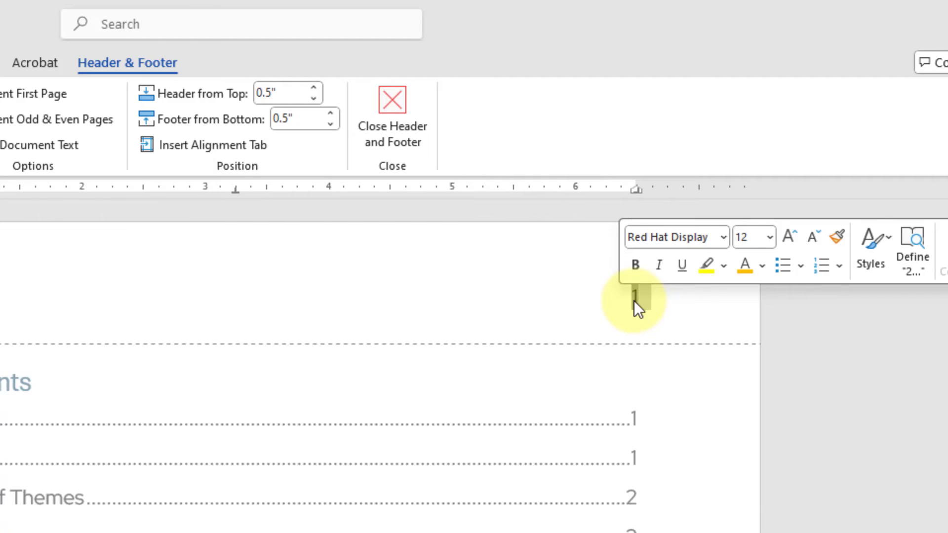
key("Delete")
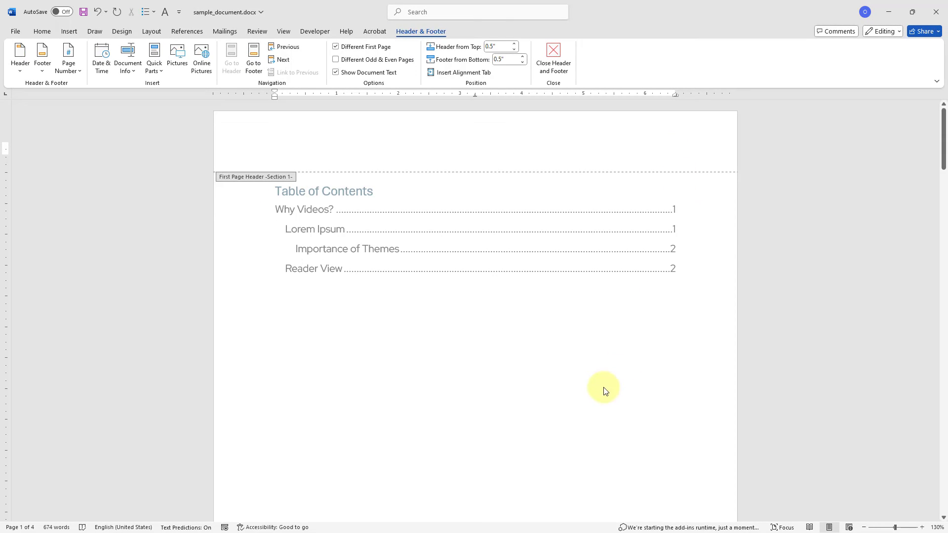
double_click(603, 391)
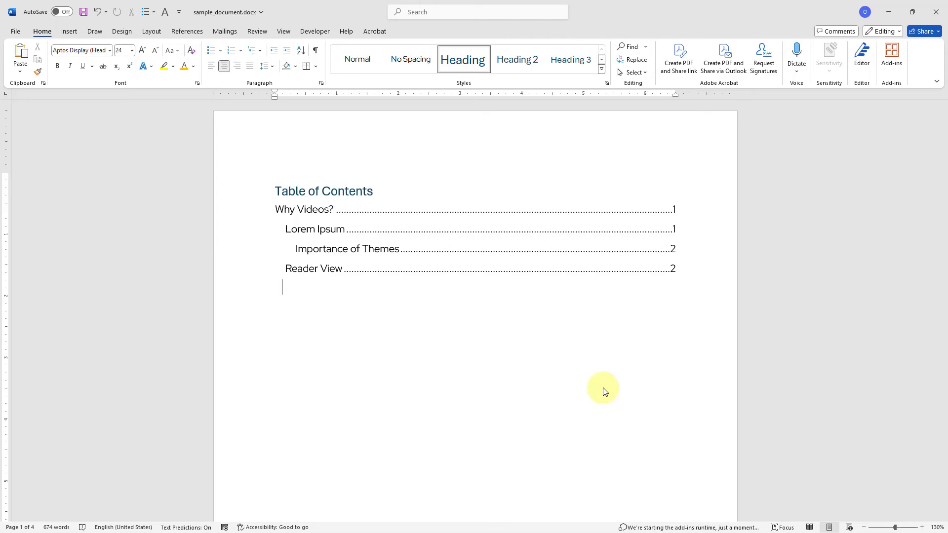
scroll(604, 391, "down", 1)
scroll(603, 391, "down", 3)
scroll(604, 391, "down", 4)
scroll(604, 388, "down", 2)
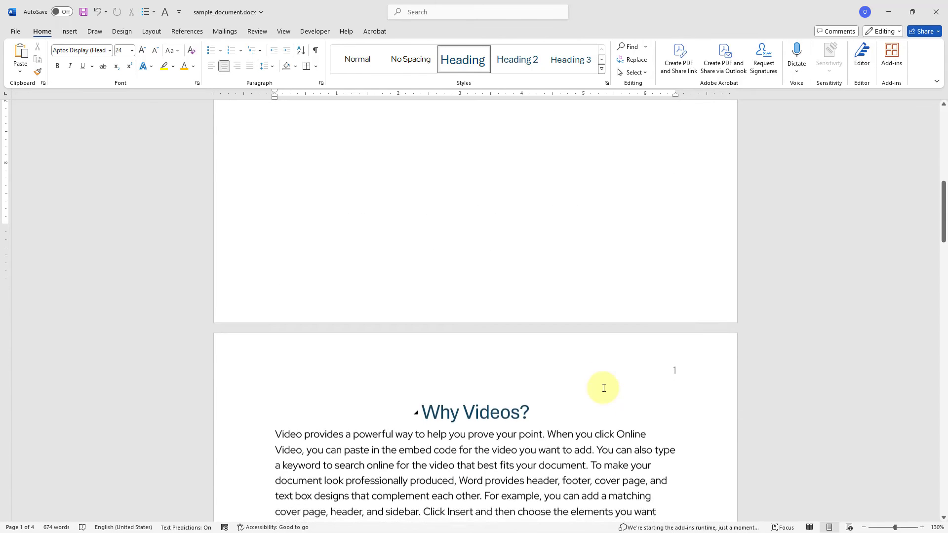
scroll(603, 389, "down", 3)
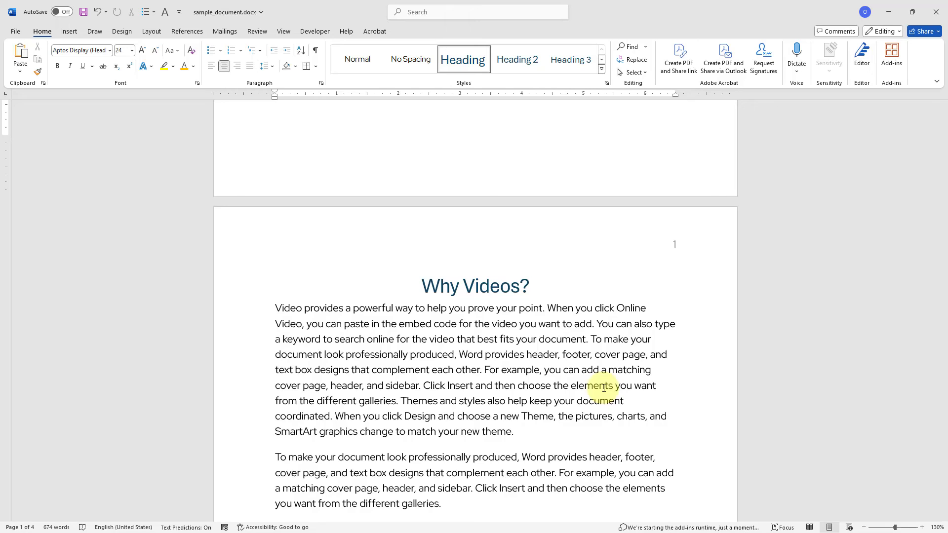
scroll(604, 389, "down", 1)
scroll(604, 389, "down", 7)
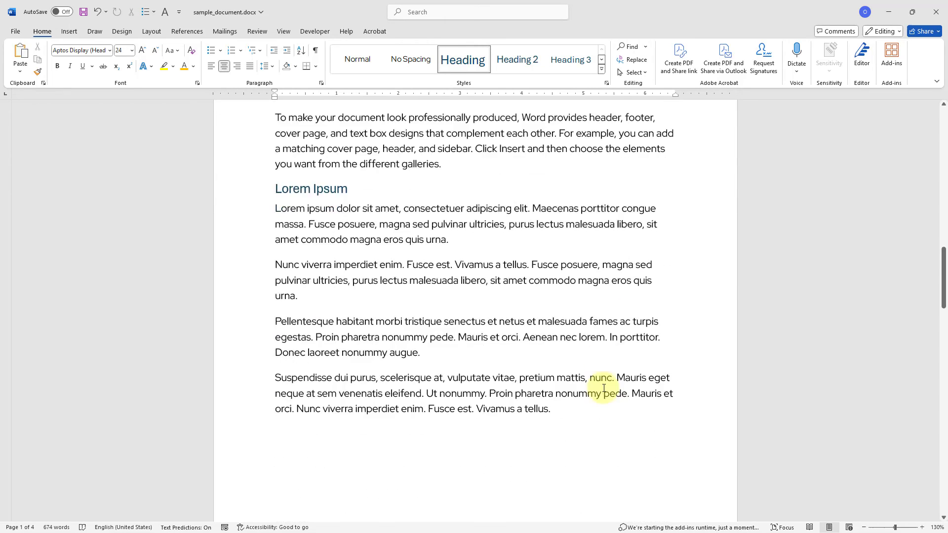
scroll(604, 389, "down", 3)
scroll(604, 389, "down", 4)
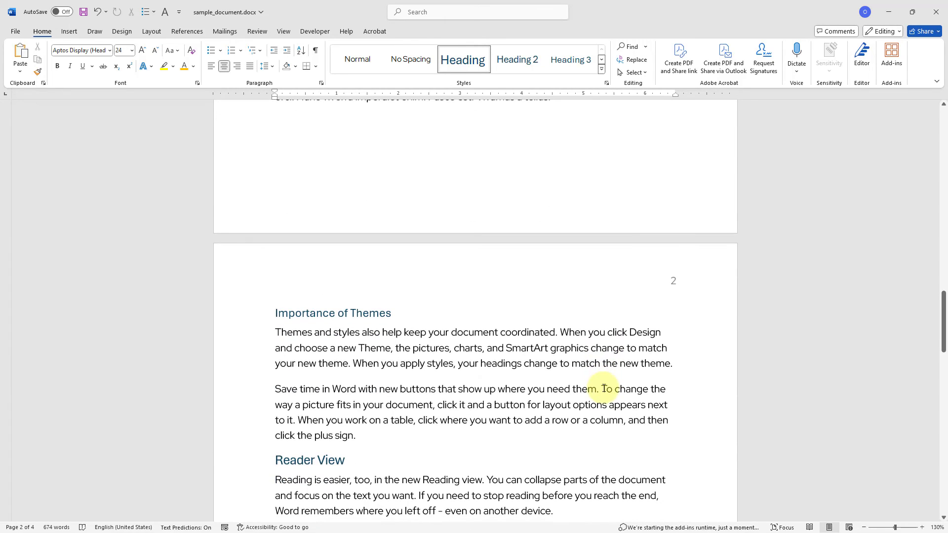
scroll(604, 388, "up", 3)
scroll(603, 388, "up", 5)
scroll(604, 388, "up", 5)
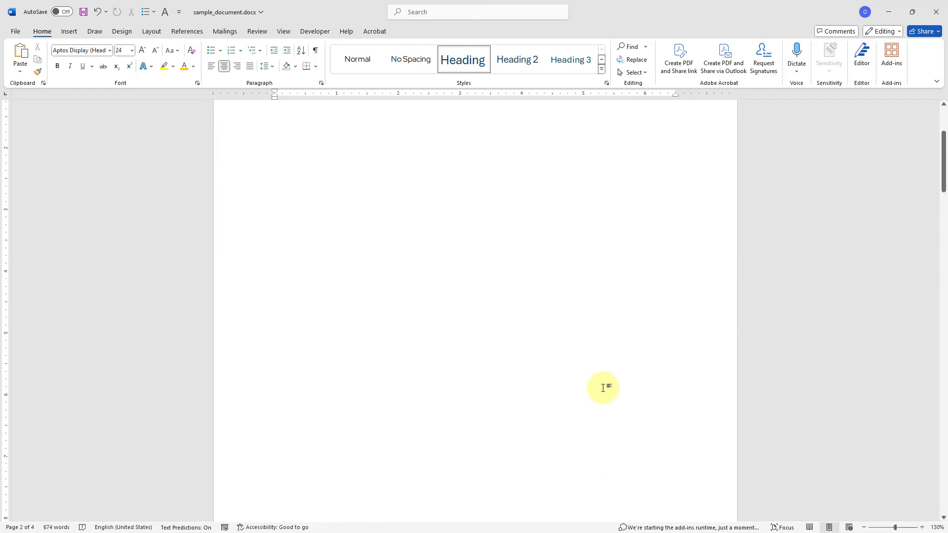
scroll(604, 388, "up", 4)
double_click(560, 331)
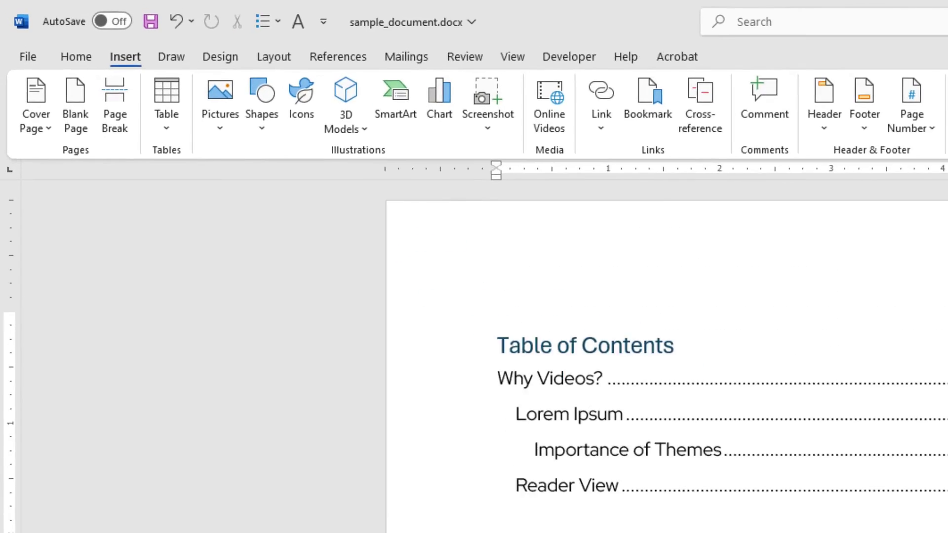
Set Custom Table of Contents to show five heading levels and confirm with OK.
left_click(389, 60)
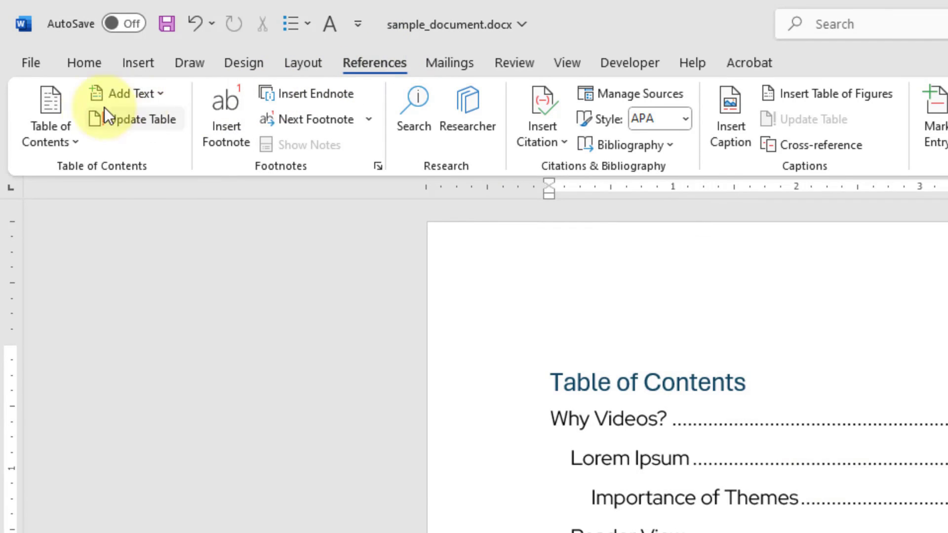
left_click(58, 110)
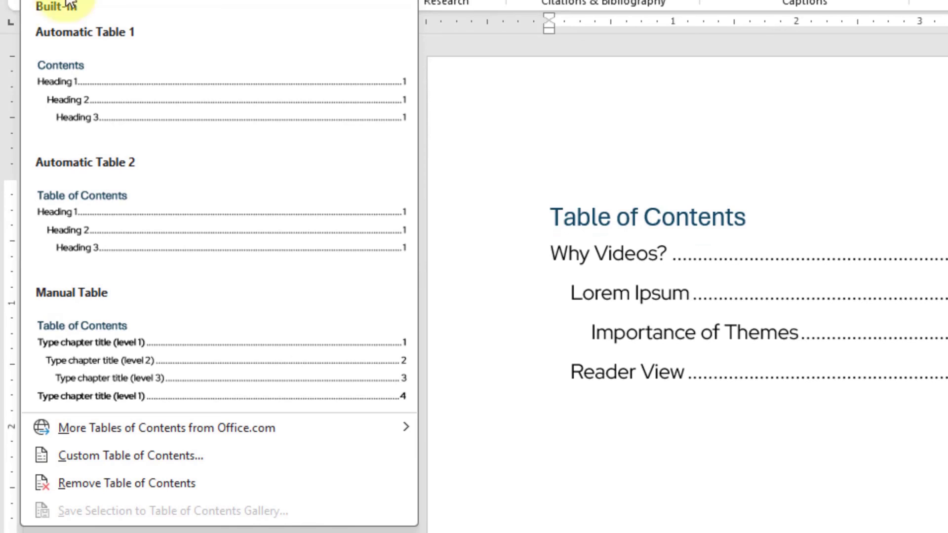
left_click(161, 454)
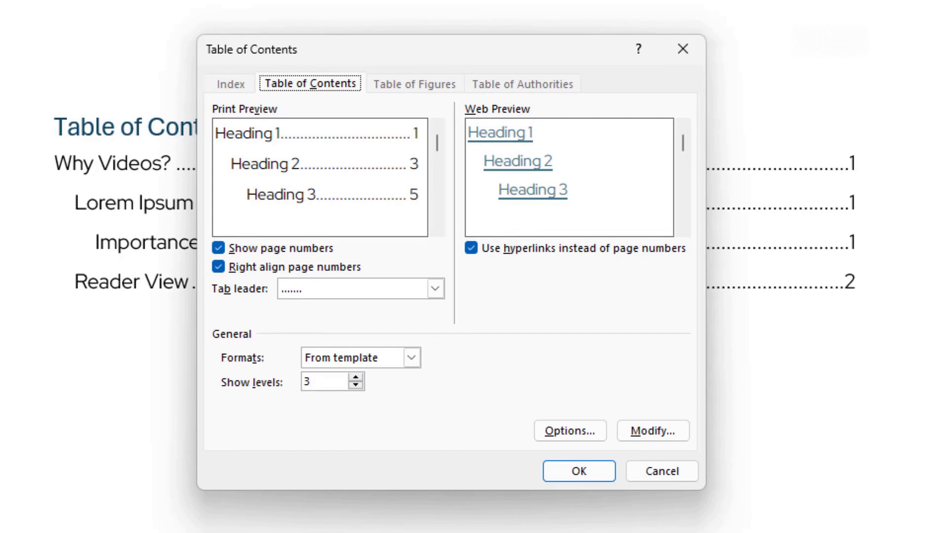
left_click(359, 377)
left_click(359, 377)
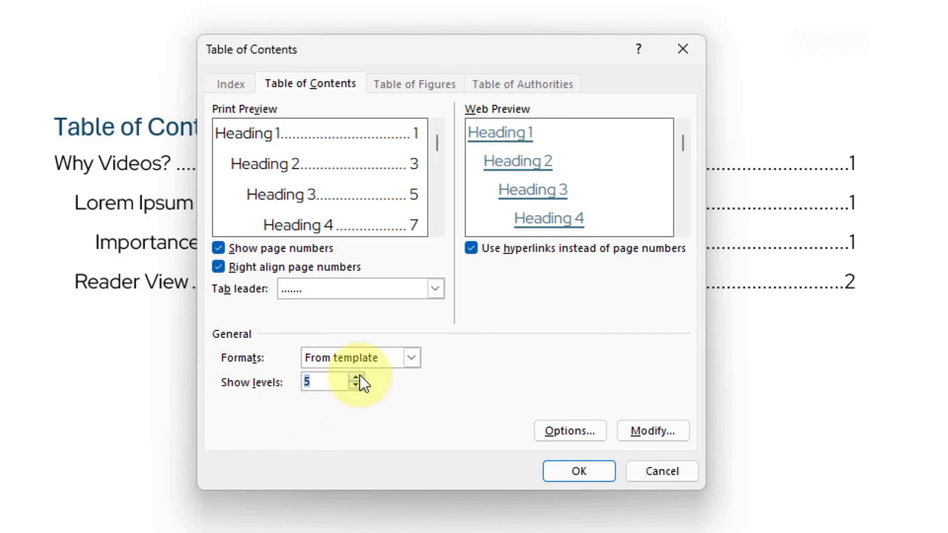
left_click(570, 468)
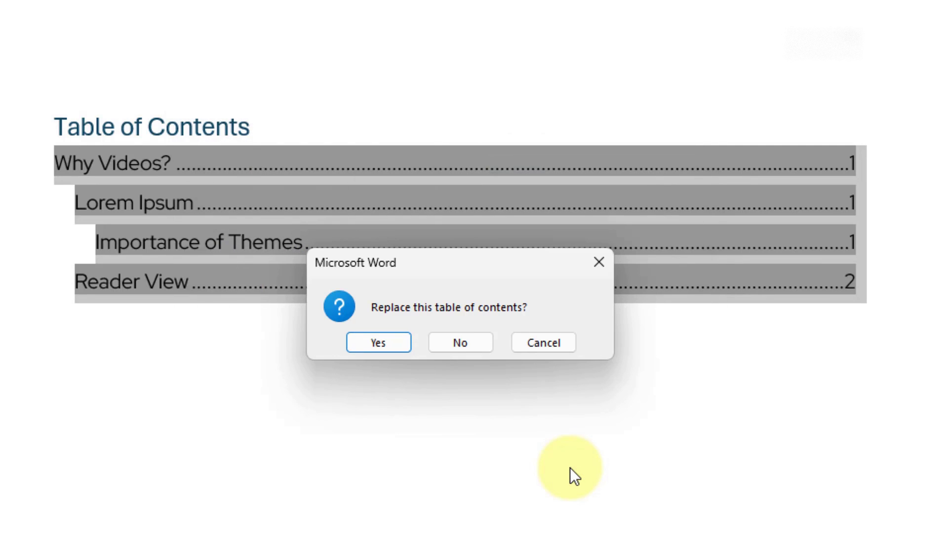
Confirm replacing the existing table of contents so it includes 'Components of a Word Document'.
left_click(376, 345)
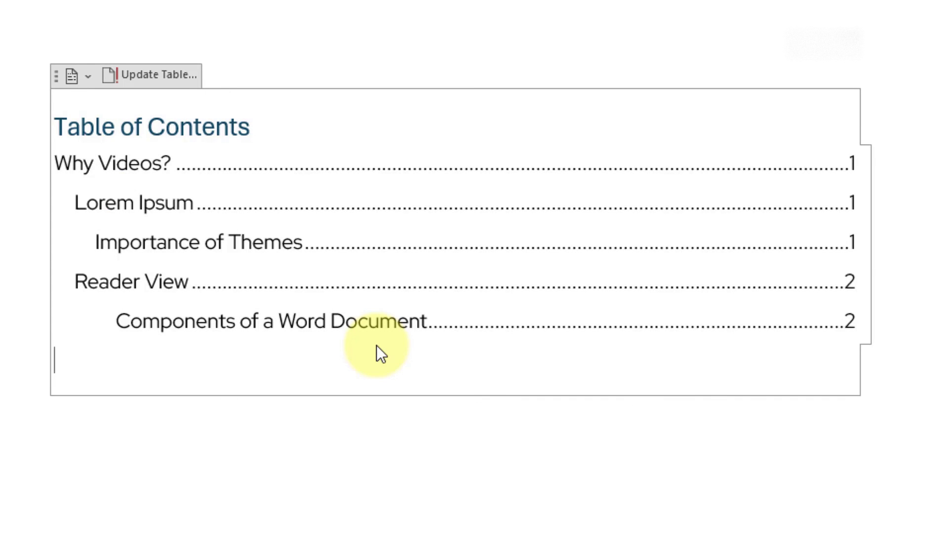